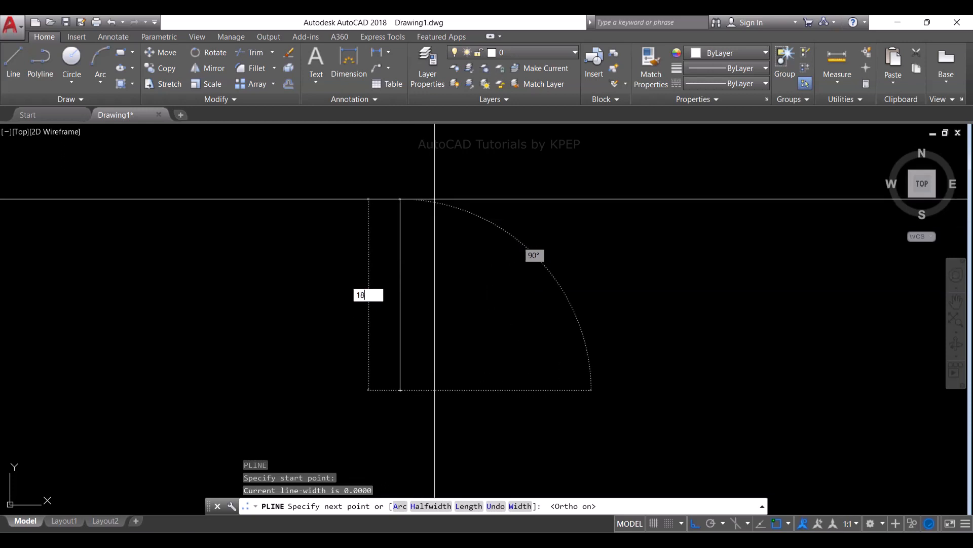
Step: Draw a straight vertical polyline 1800 units long
key("Return")
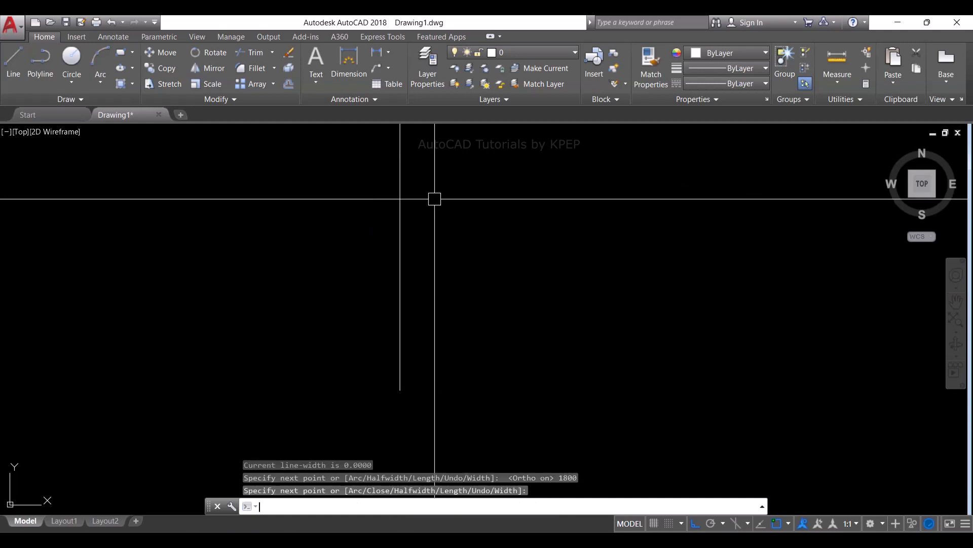
key("Return")
type("z")
key("Return")
type("e")
key("Return")
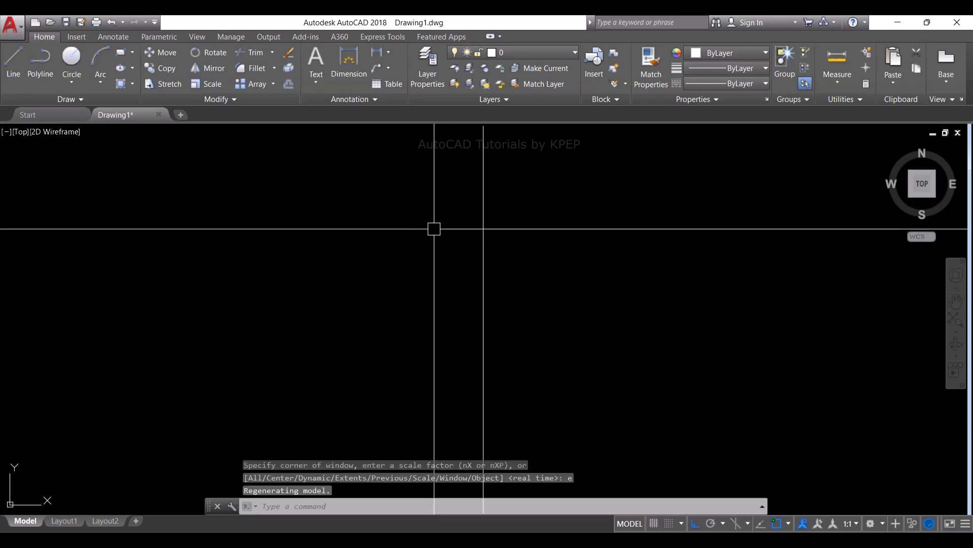
scroll(462, 244, "up", 2)
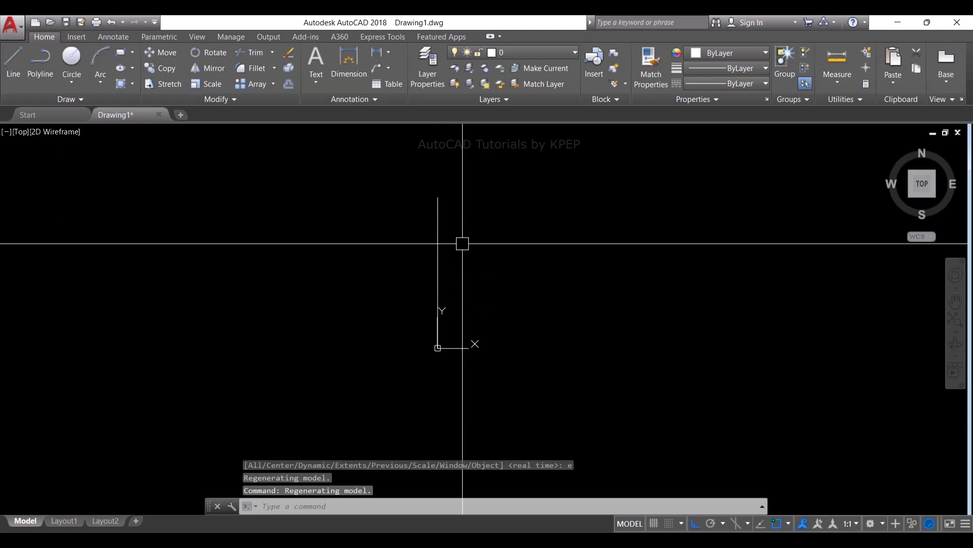
Step: Offset the vertical line 100 units to its left
key("Escape")
key("Return")
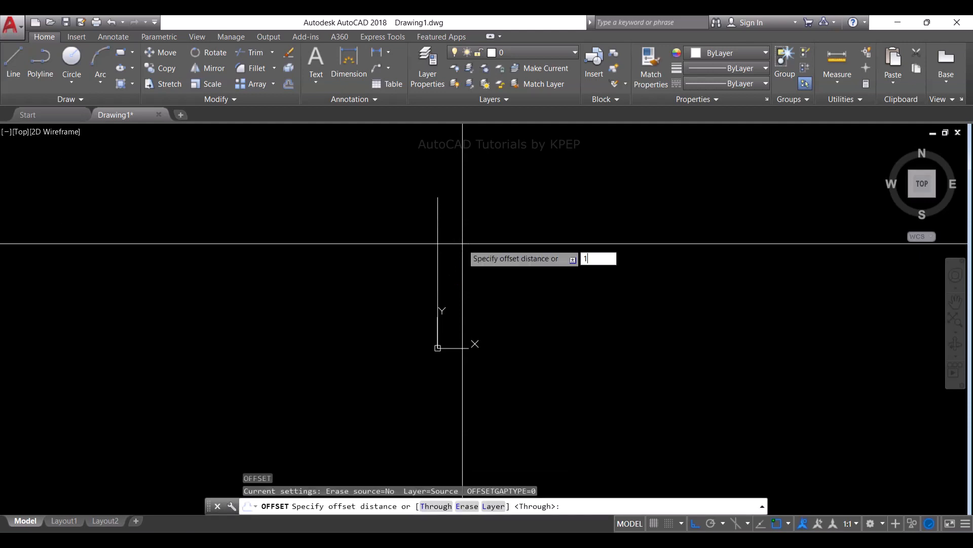
key("Return")
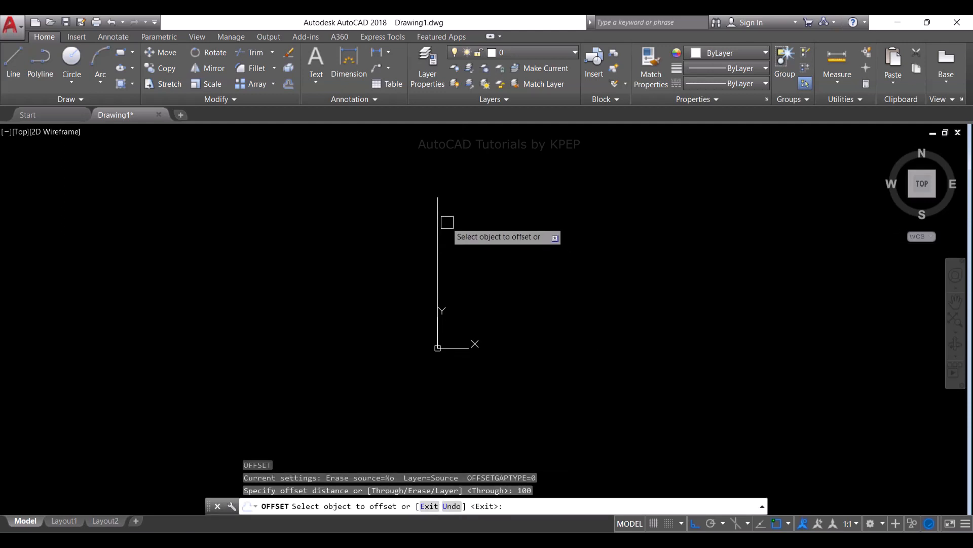
left_click(437, 218)
left_click(423, 223)
key("Return")
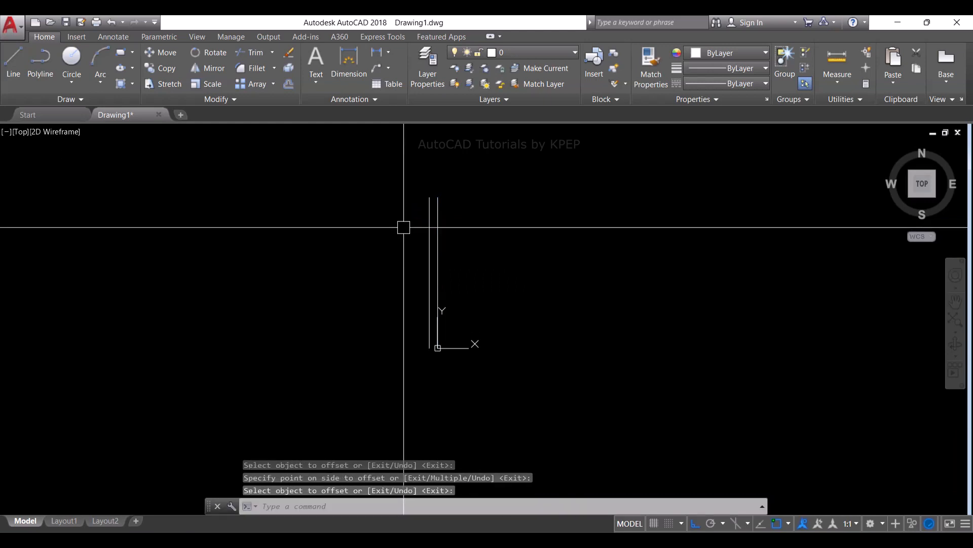
Step: Draw a horizontal polyline rightward from the outer vertical line's top end, undoing a first 2000 segment and making it 2500 long
type("pl")
key("Return")
left_click(430, 197)
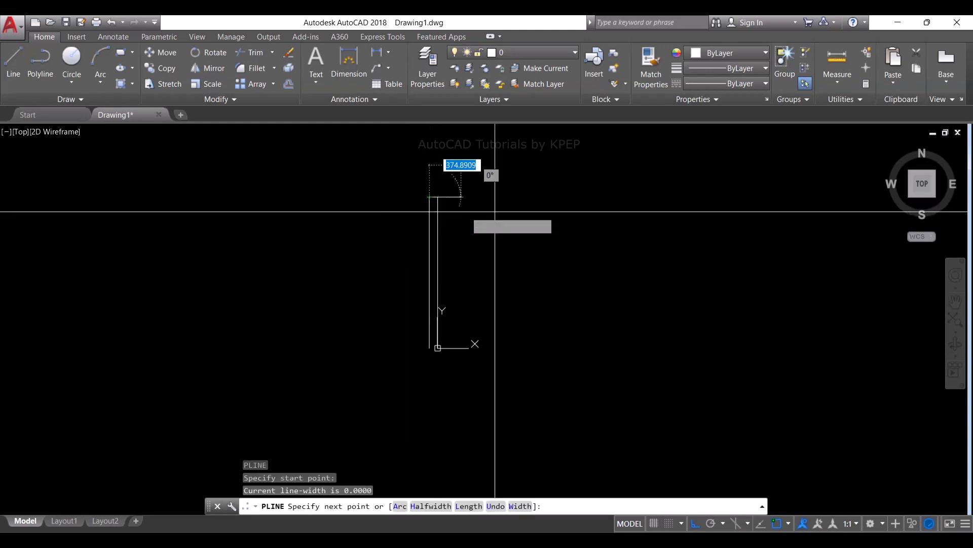
type("2000")
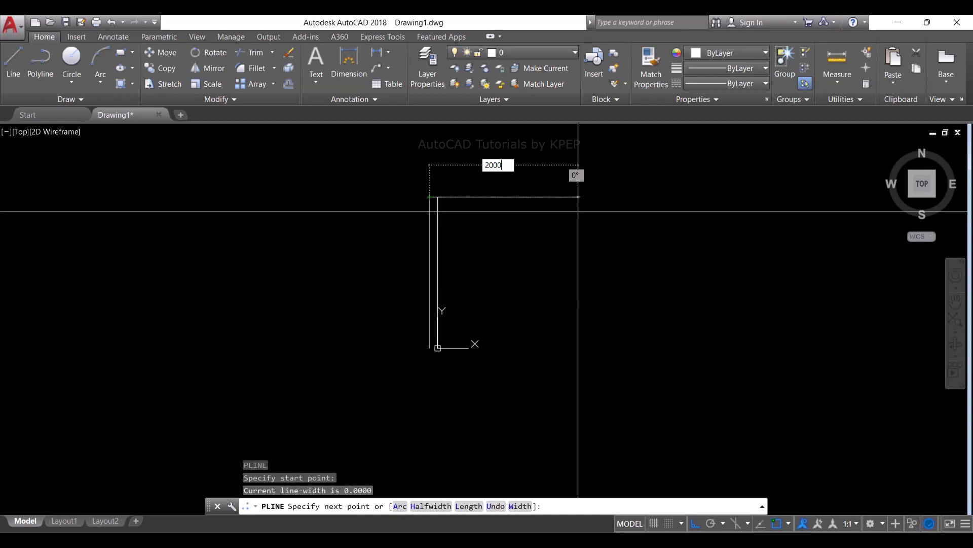
key("Return")
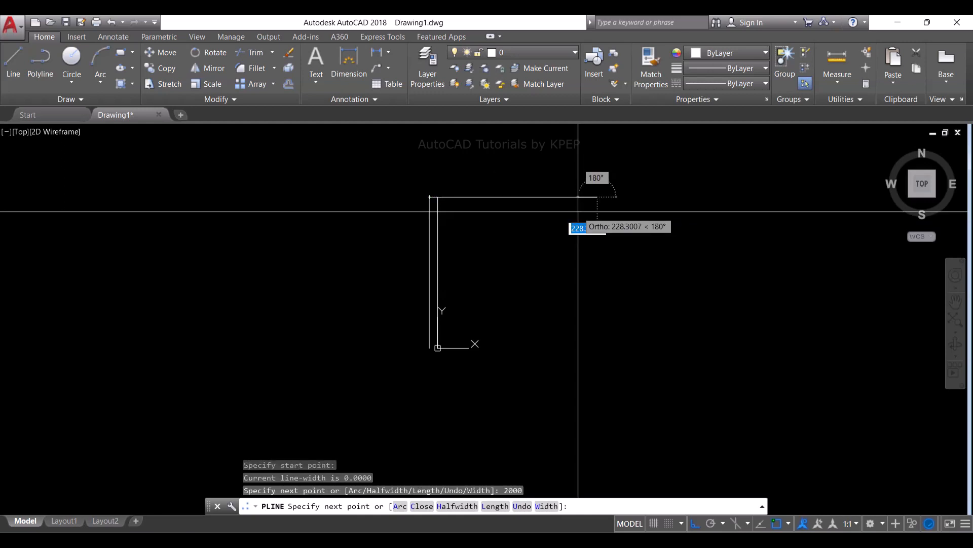
key("ctrl+z")
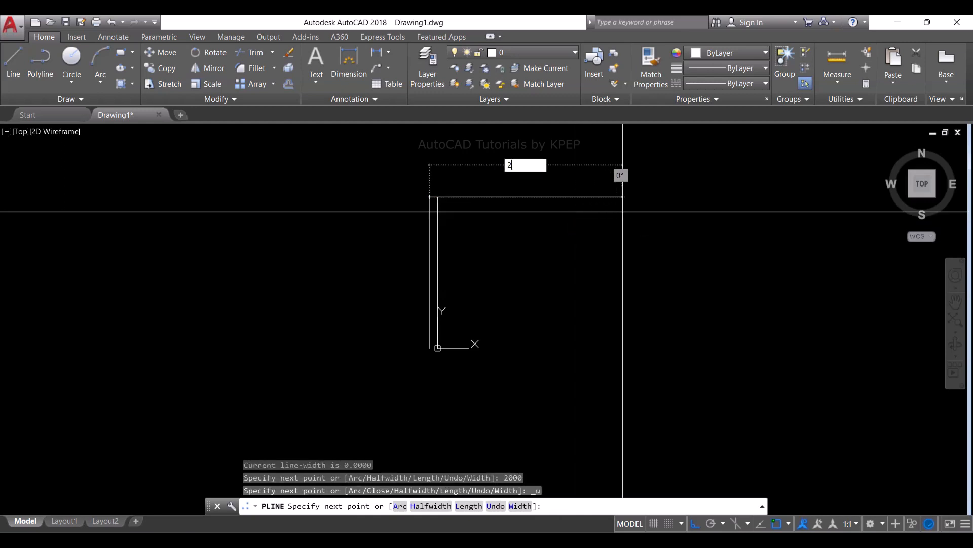
type("2500")
key("Return")
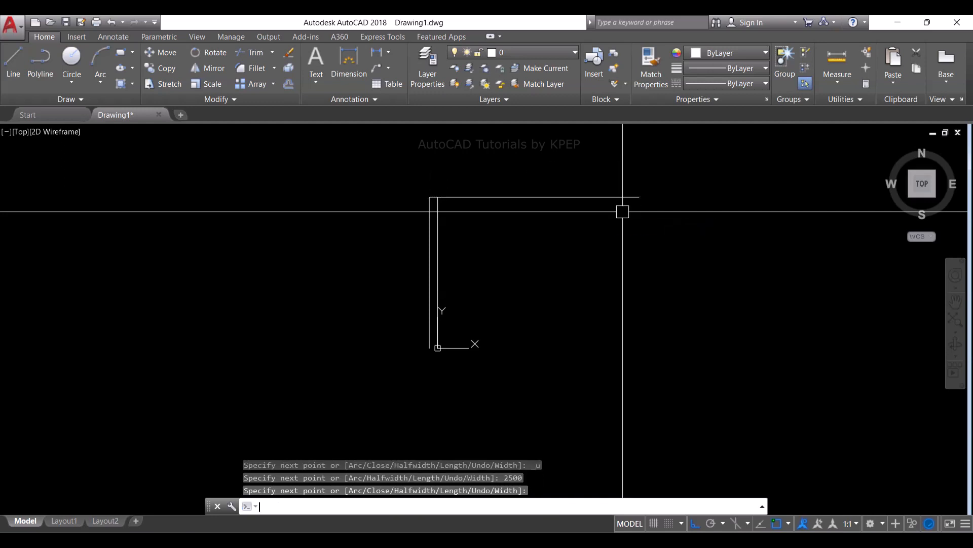
key("Return")
Step: Offset the 2500-long horizontal line 100 units downward
type("o")
key("Return")
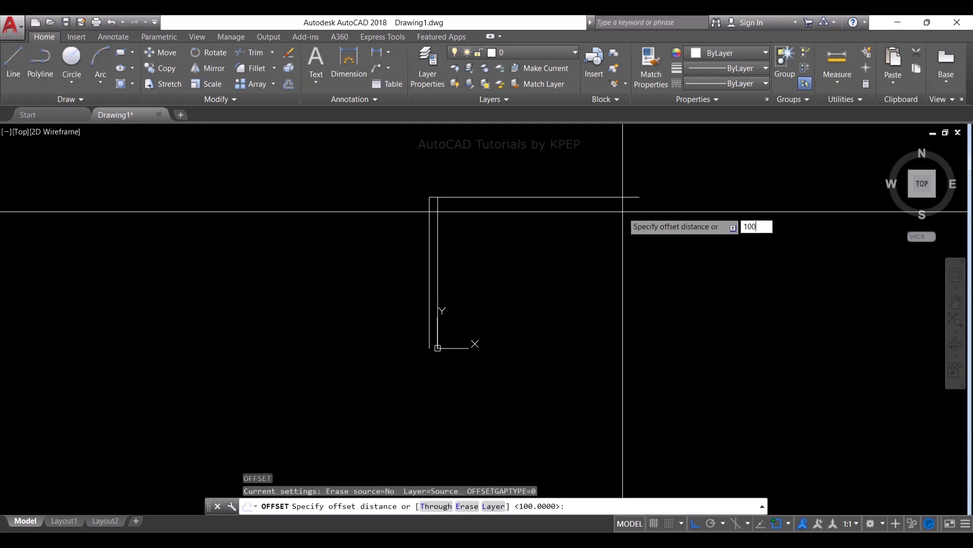
key("Return")
left_click(632, 204)
left_click(613, 228)
Step: Mirror the two vertical lines about a vertical axis through the horizontal lines' midpoint, keeping the originals
left_click(372, 173)
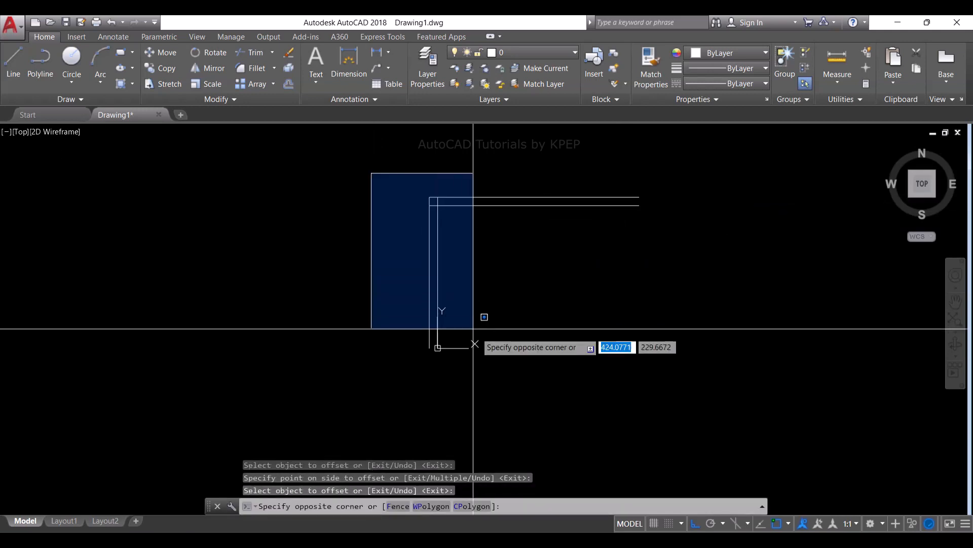
left_click(497, 351)
type("mi")
key("Return")
left_click(534, 213)
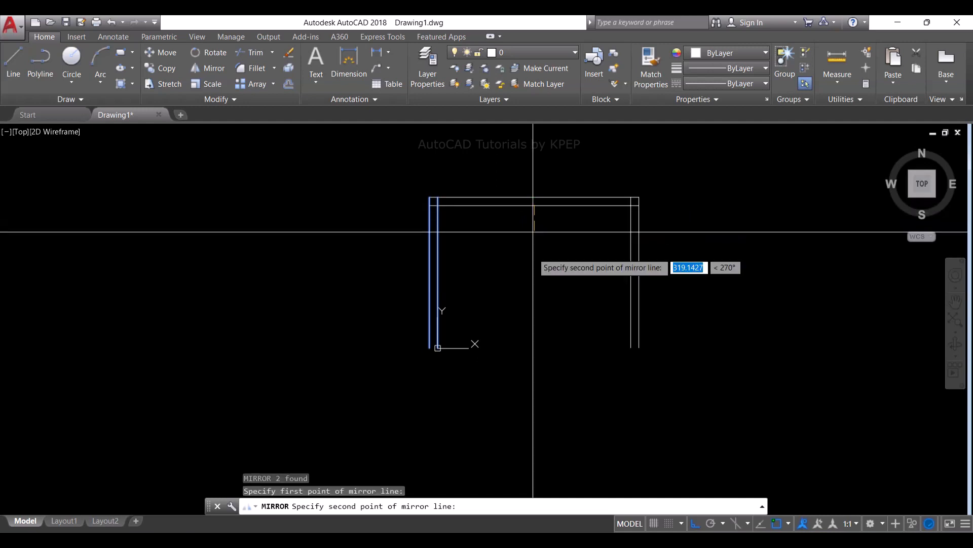
left_click(536, 335)
type("n")
key("Return")
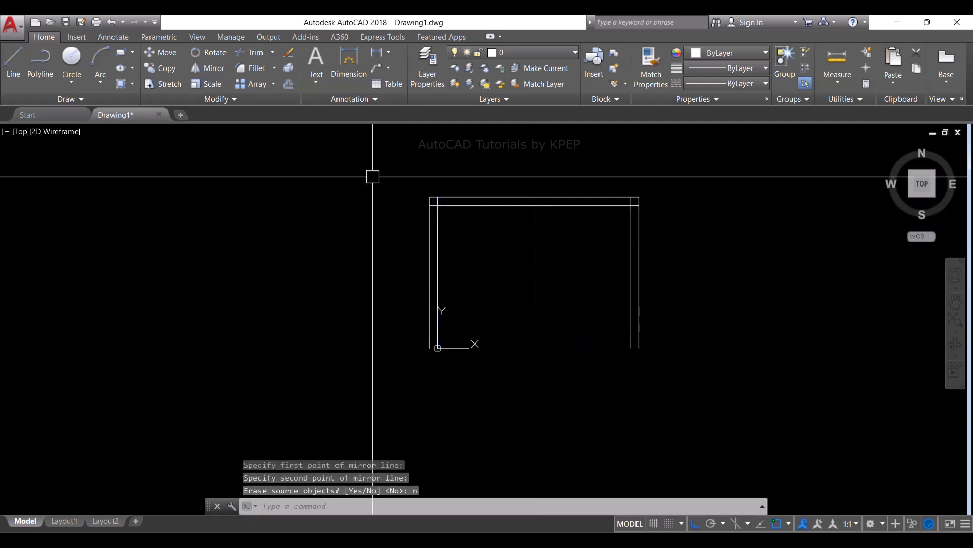
Step: Mirror the two upper horizontal lines about a horizontal axis through the right wall's midpoint, keeping the originals
left_click(350, 159)
left_click(684, 216)
type("mi")
key("Return")
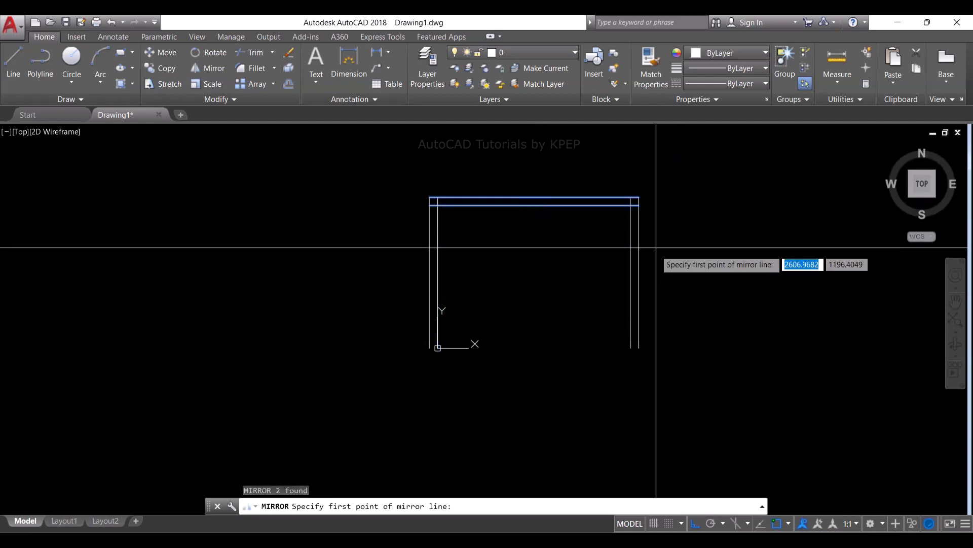
left_click(638, 272)
left_click(715, 257)
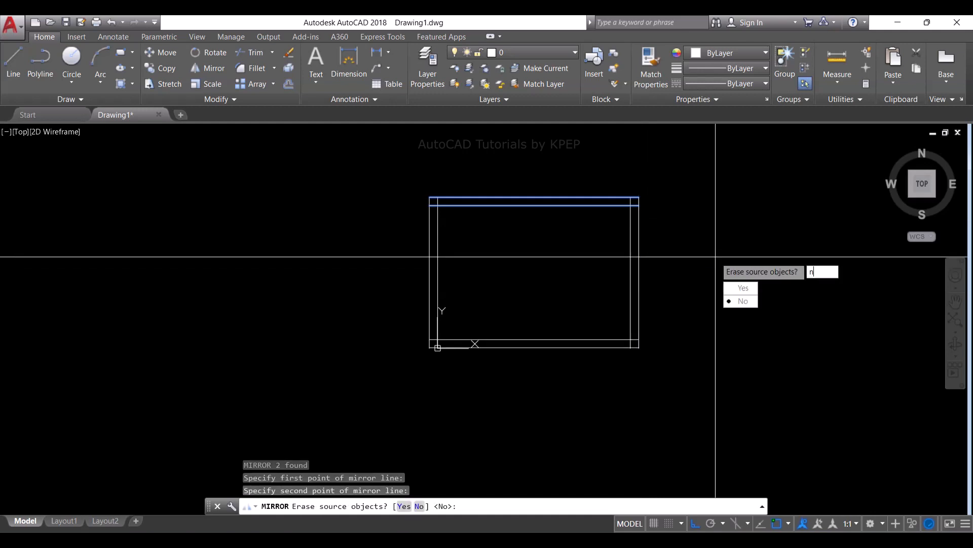
type("n")
key("Return")
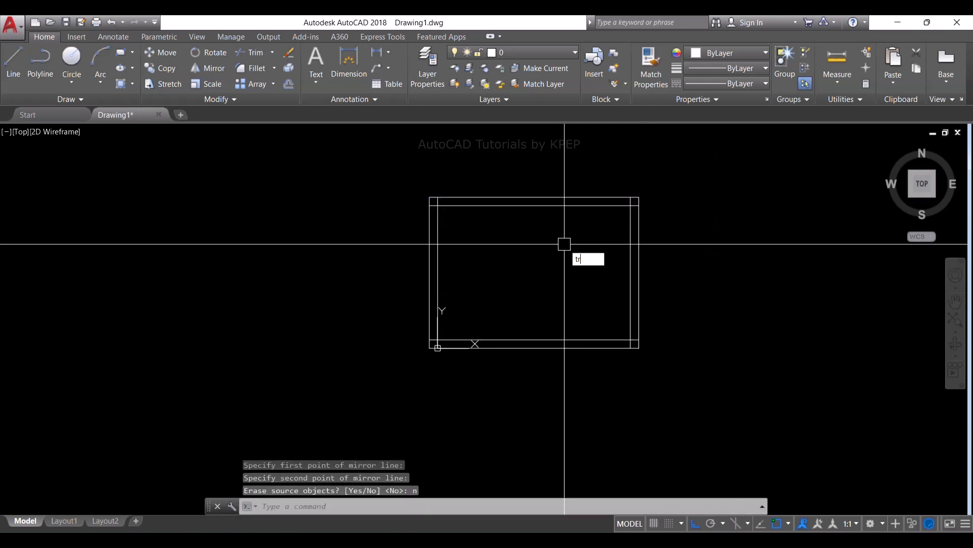
Step: Trim the overlapping inner line ends at all four wall corners to leave clean inner and outer outlines
type("tr")
key("Return")
scroll(428, 195, "up", 10)
key("Return")
left_click(515, 308)
scroll(453, 192, "down", 5)
scroll(441, 391, "up", 5)
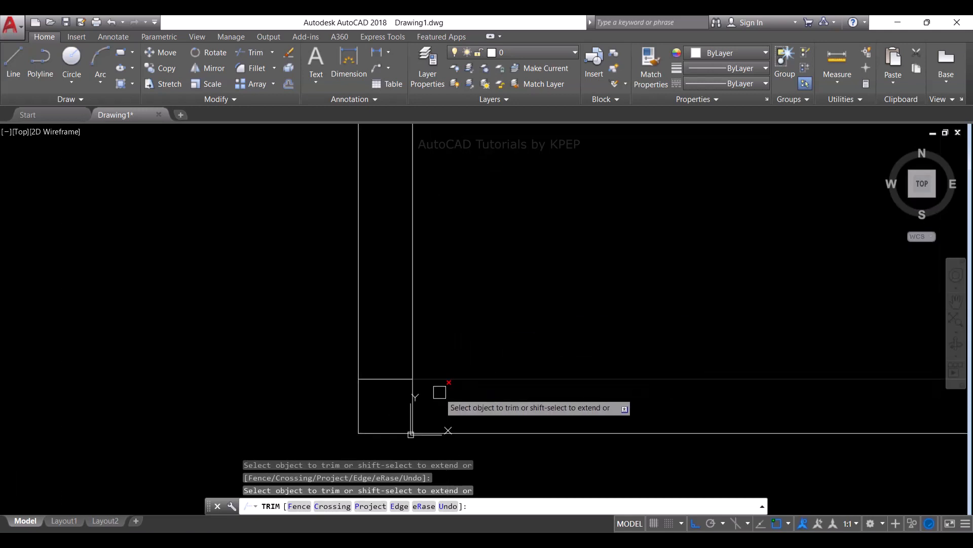
left_click(402, 378)
left_click(416, 392)
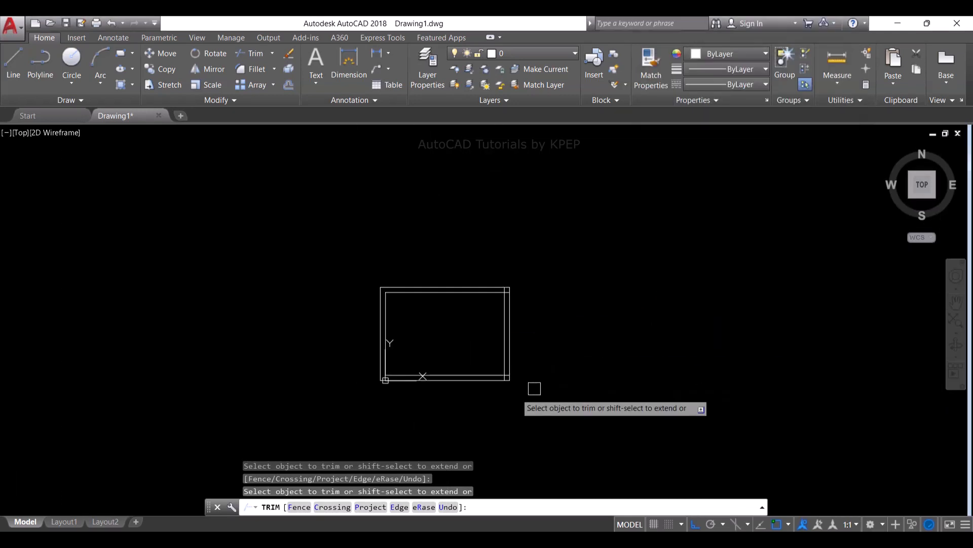
scroll(549, 379, "up", 6)
scroll(611, 317, "down", 5)
scroll(604, 195, "up", 6)
scroll(569, 184, "down", 5)
key("Return")
Step: Place a vertical construction line through the upper-left inner corner of the walls
scroll(563, 230, "up", 2)
type("xl")
key("Return")
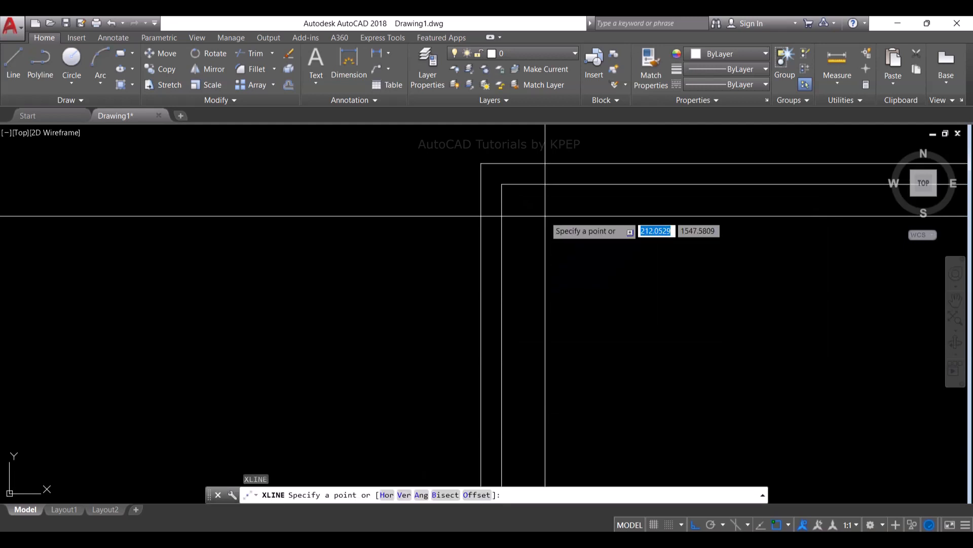
type("v")
key("Return")
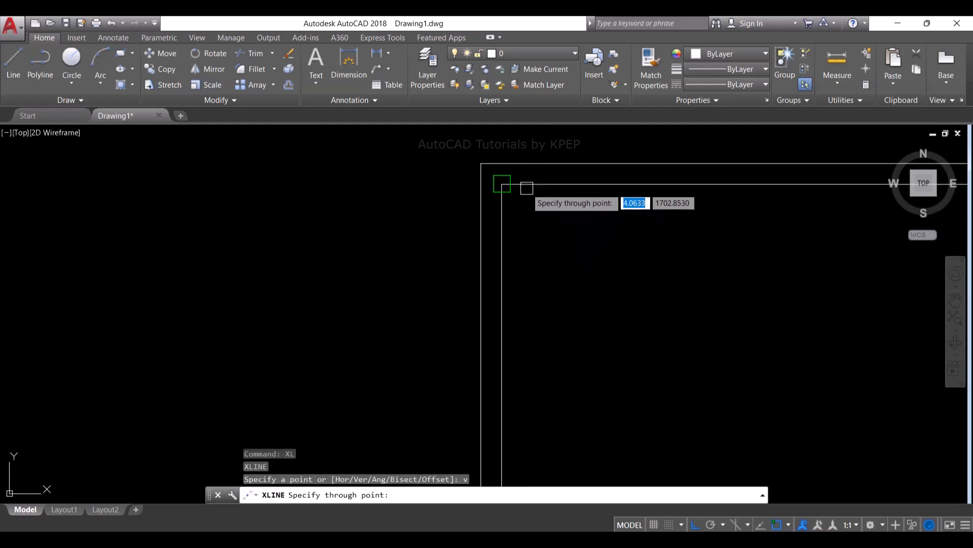
middle_click_drag(525, 306, 504, 452)
key("Return")
Step: Offset the vertical construction line 100 units to the right
type("o")
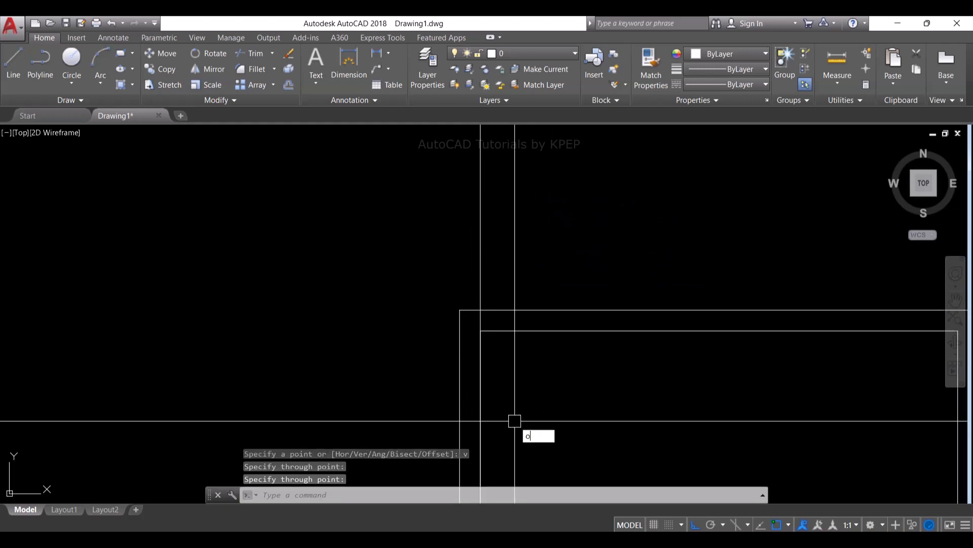
key("Return")
type("100")
key("Return")
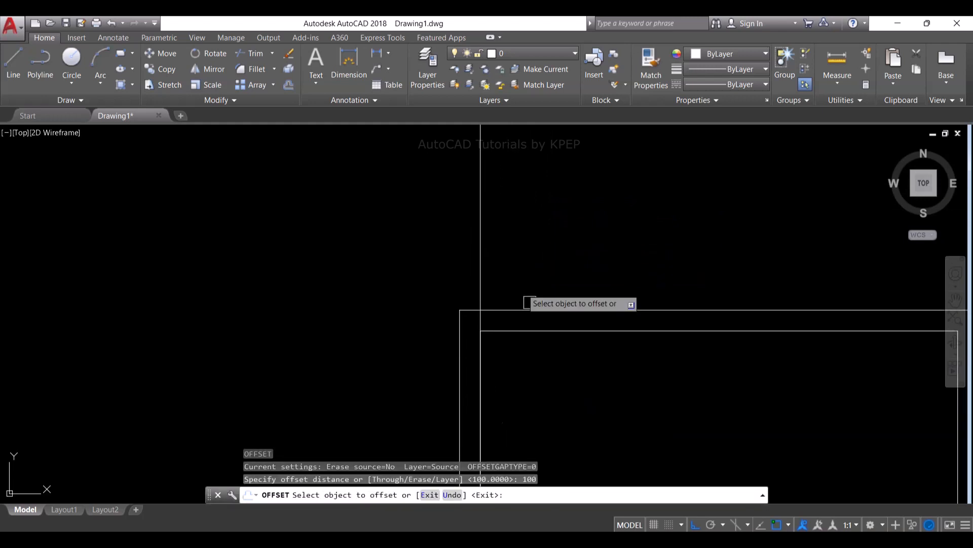
left_click(479, 256)
left_click(539, 256)
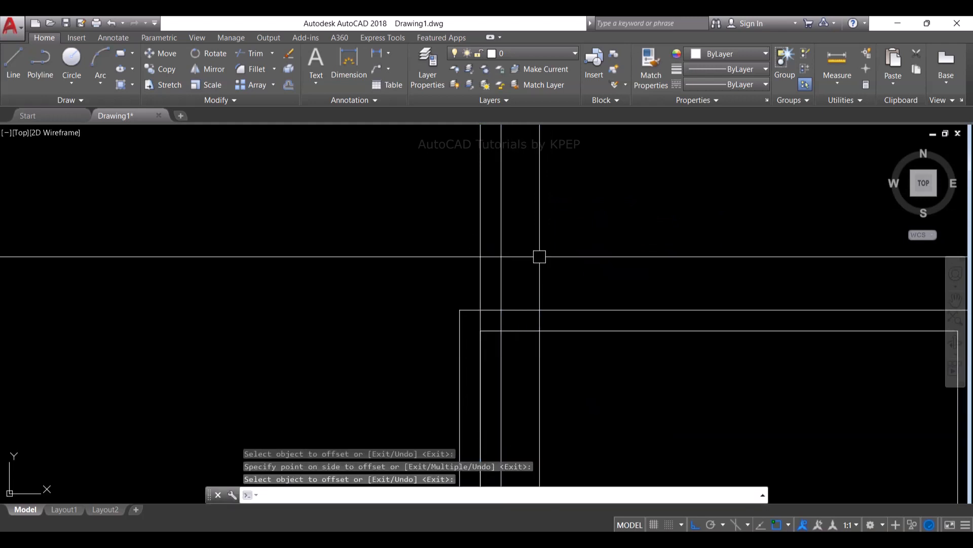
key("Return")
Step: Offset the second construction line 800 units to the right to mark the opening's other side
key("Return")
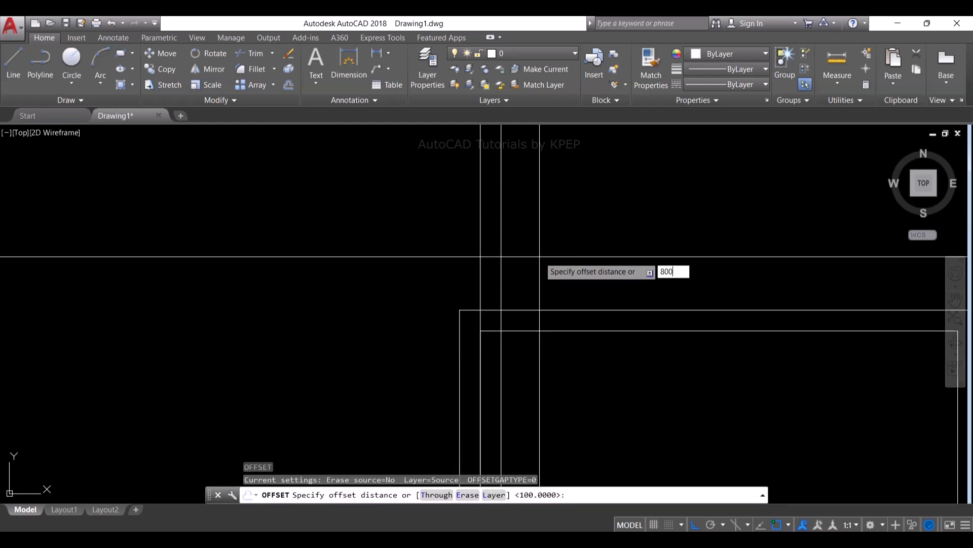
key("Return")
left_click(502, 258)
left_click(565, 254)
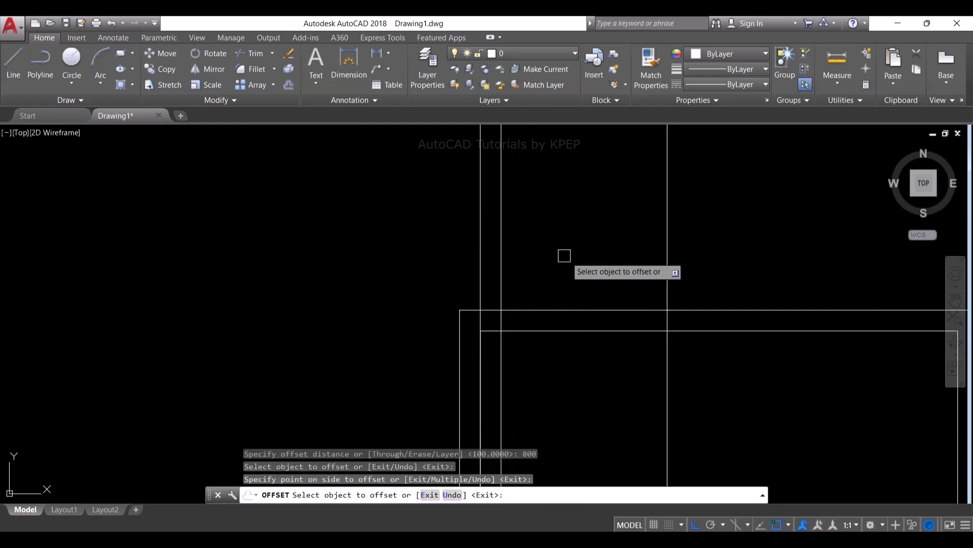
key("Return")
Step: Trim the upper wall lines between the two construction lines spaced 800 apart to cut the opening
type("tr")
key("Return")
left_click(695, 268)
left_click(492, 279)
key("Return")
left_click(575, 255)
left_click(572, 378)
key("Return")
Step: Trim the right construction line above and below the upper wall so that it closes the wall end
key("Return")
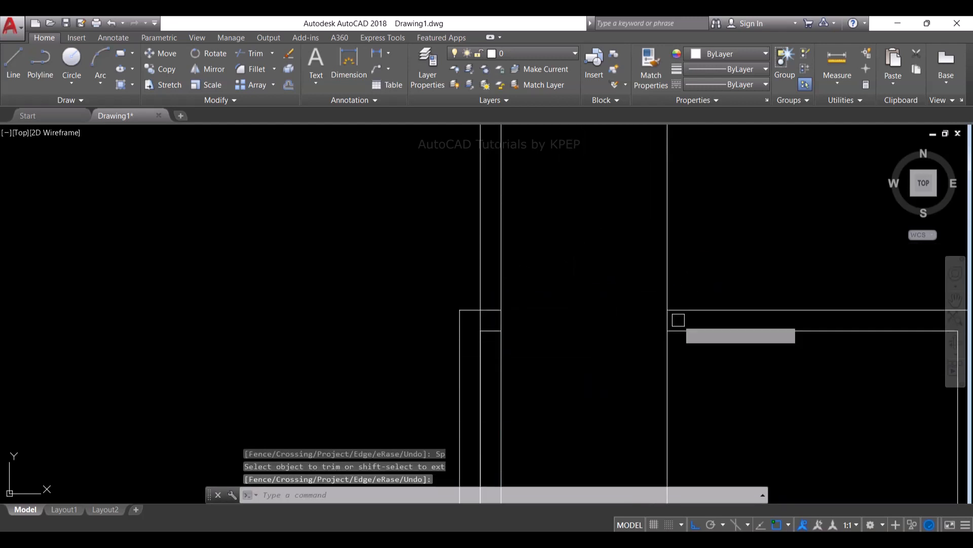
left_click(681, 328)
left_click(690, 308)
key("Return")
left_click(697, 287)
left_click(644, 273)
left_click(700, 400)
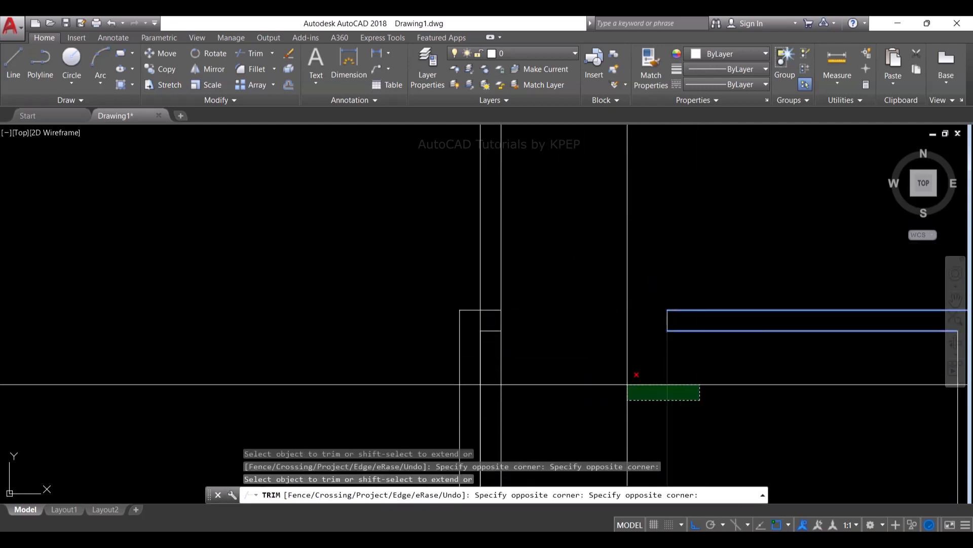
left_click(627, 385)
key("Return")
Step: Trim the construction line at the opening's left side above and below the wall to close that wall end
key("Return")
left_click(490, 328)
left_click(489, 311)
key("Return")
left_click(506, 297)
left_click(506, 350)
key("Return")
Step: Erase the leftover vertical construction line through the upper-left inner corner
left_click(532, 257)
left_click(420, 253)
scroll(453, 264, "down", 6)
key("Delete")
Step: Run PEDIT on the upper wall's inner line right of the opening and convert it to a polyline
scroll(534, 303, "up", 2)
middle_click_drag(422, 269, 377, 249)
type("pedi")
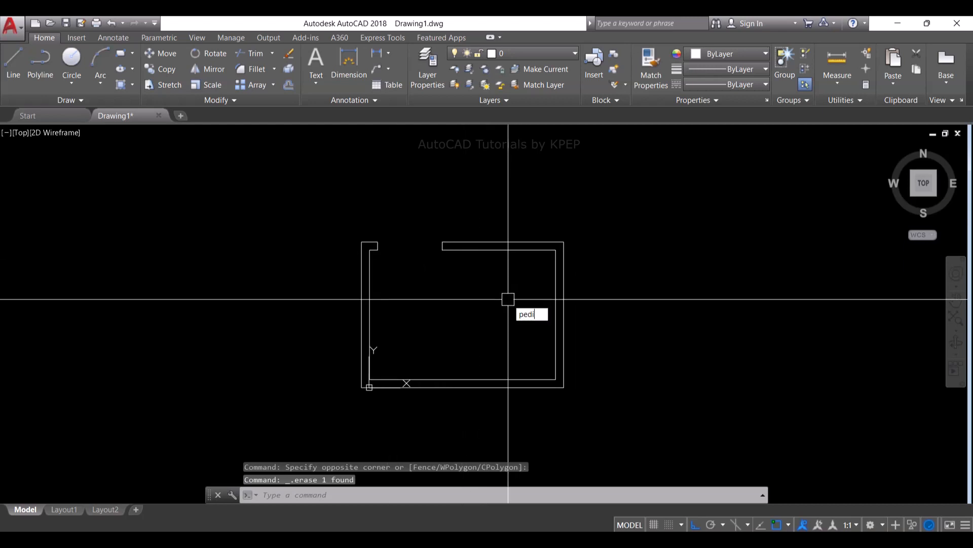
type("t")
key("Return")
left_click(505, 250)
type("y")
key("Return")
Step: Join all the wall segments into one polyline, select the outline to check it and clear the selection
type("j")
key("Return")
left_click(355, 196)
left_click(645, 429)
key("Return")
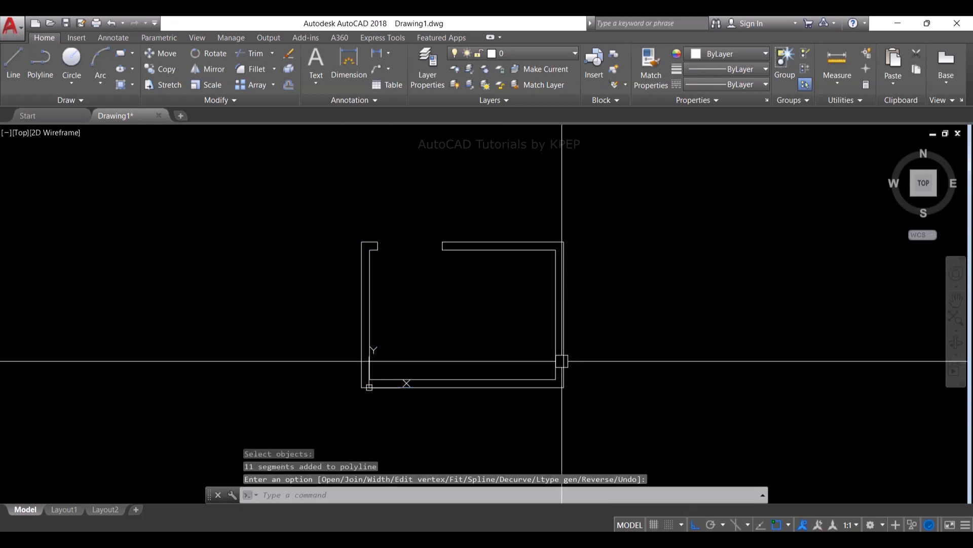
key("Return")
left_click(563, 352)
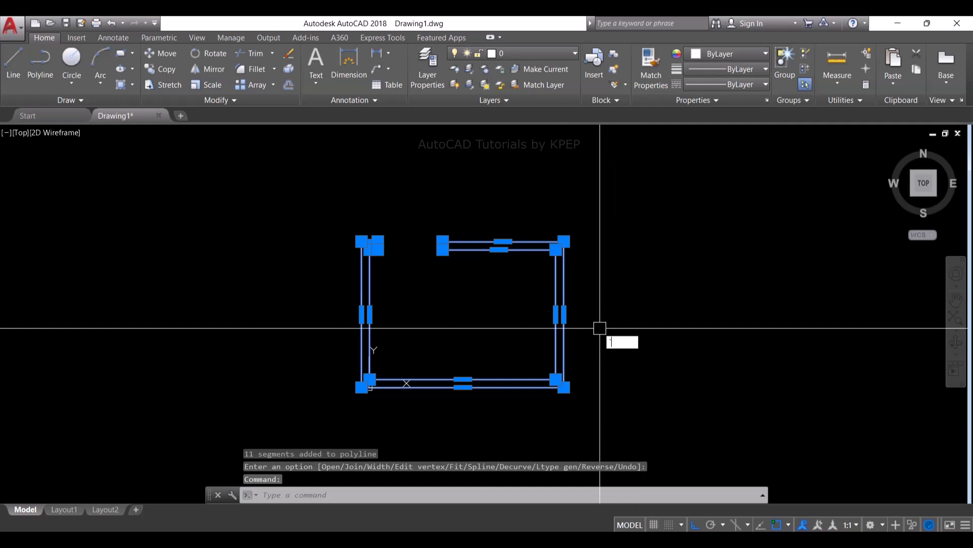
key("Escape")
key("Escape")
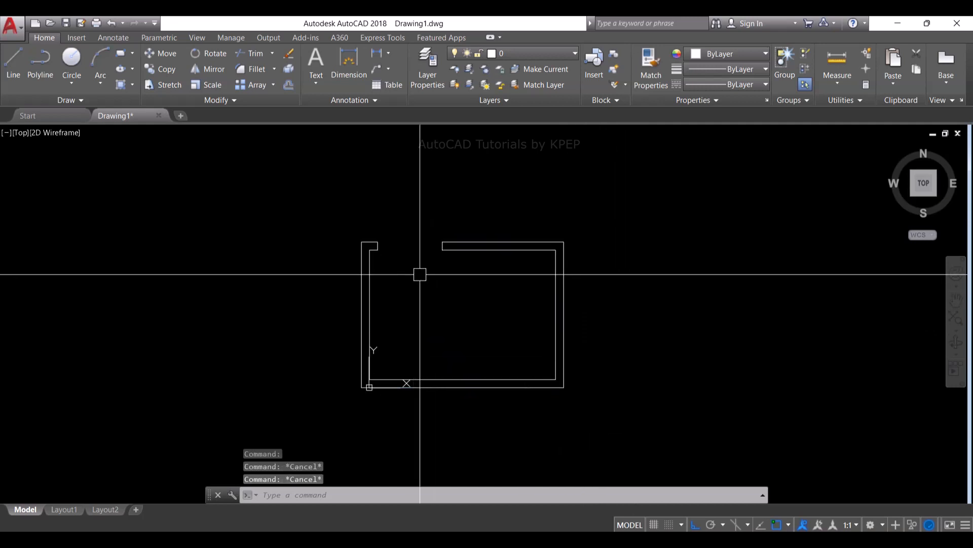
Step: Draw a rectangle 50 long and 100 wide from the outer corner of the left wall end into the opening
scroll(420, 274, "up", 5)
type("rec")
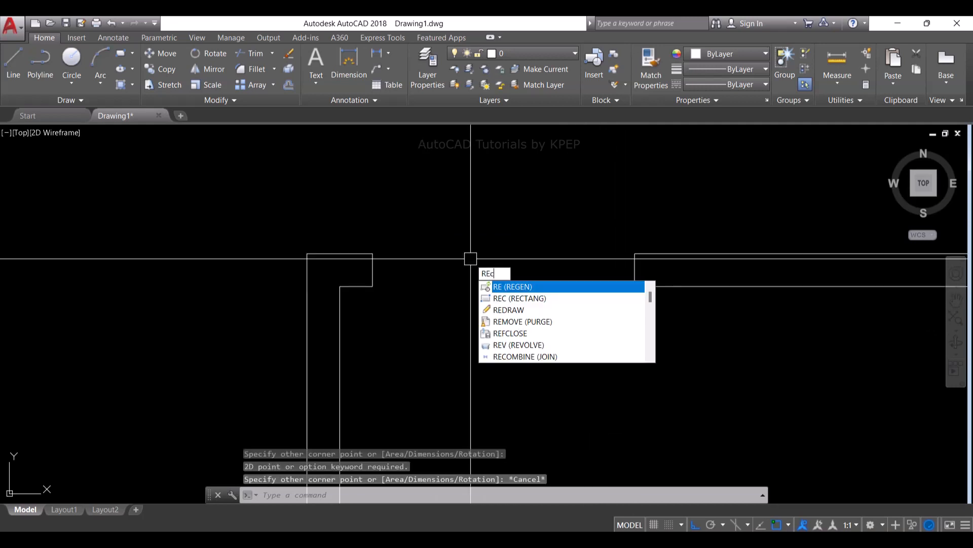
key("Return")
left_click(372, 254)
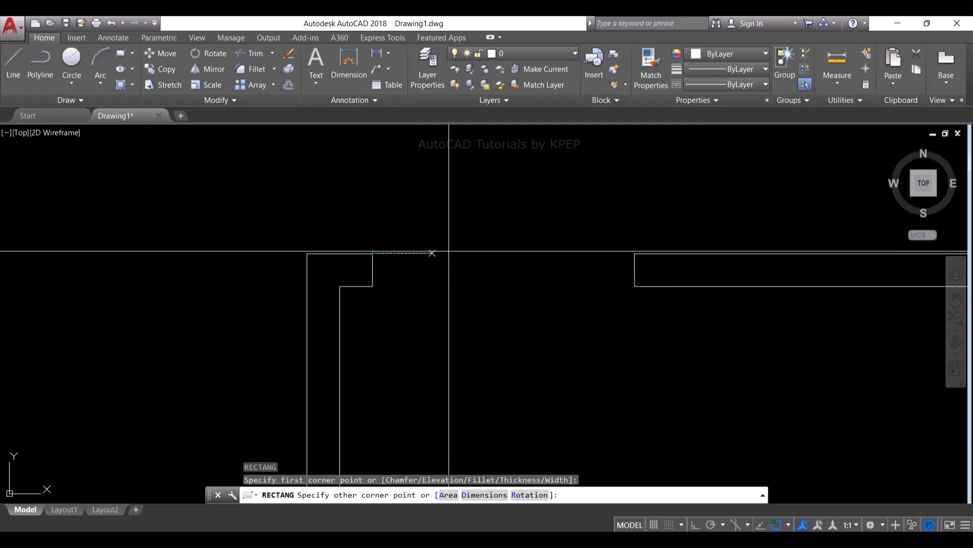
type("d")
key("Return")
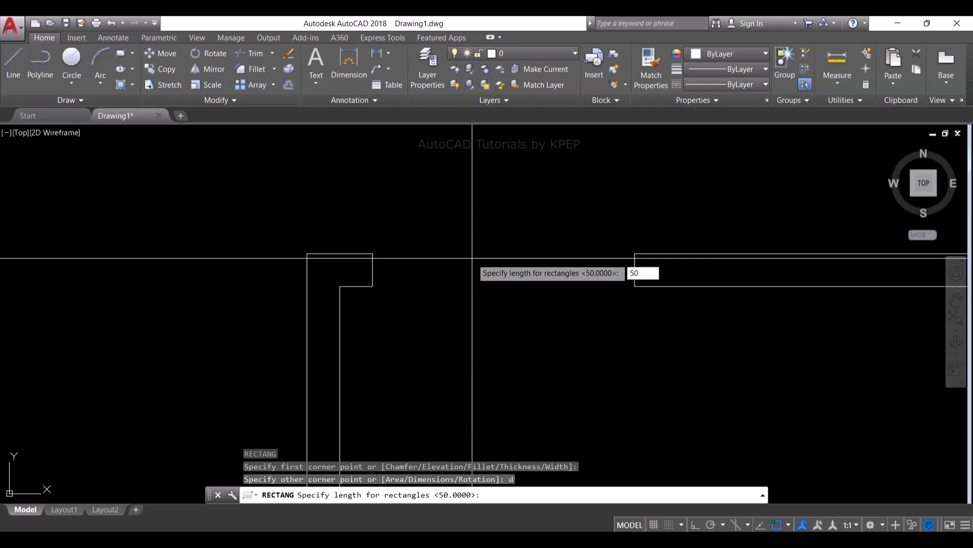
key("Return")
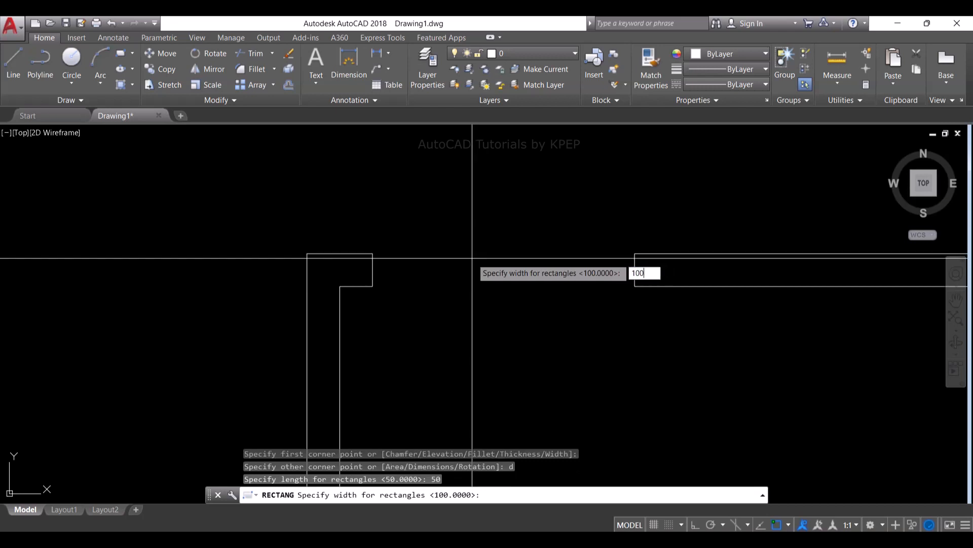
key("Return")
left_click(475, 278)
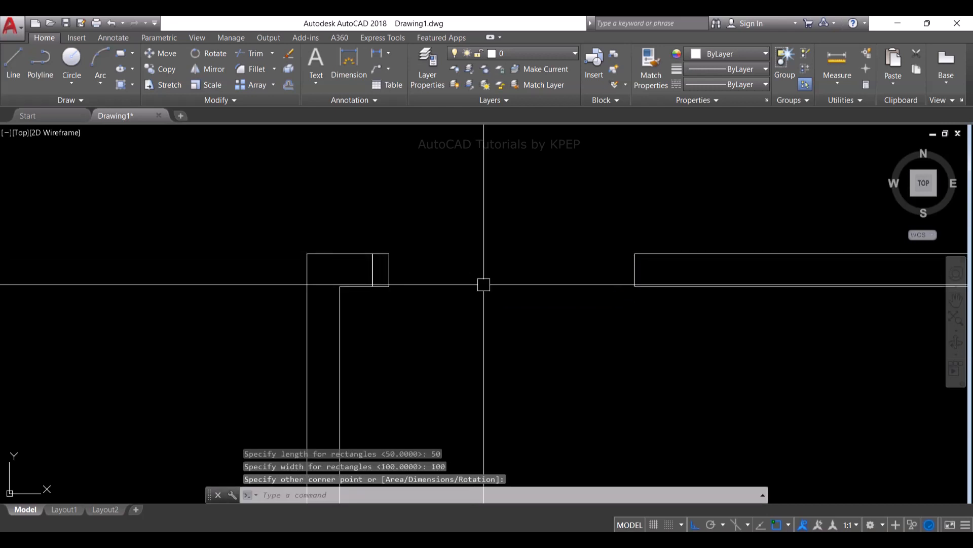
Step: Copy the 50 by 100 jamb rectangle to the right wall end of the opening and regenerate the drawing
left_click(346, 223)
left_click(407, 293)
type("co")
key("Return")
left_click(389, 287)
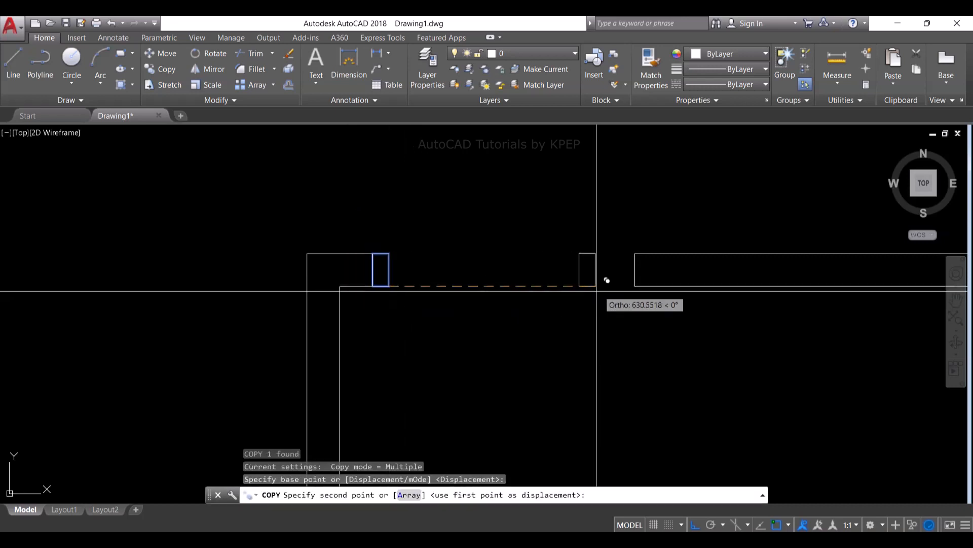
left_click(635, 286)
key("Return")
middle_click_drag(546, 199, 549, 186)
type("re")
key("Return")
Step: Draw a door leaf rectangle 50 long and 700 wide, downward from the left jamb's lower-right corner
type("rec")
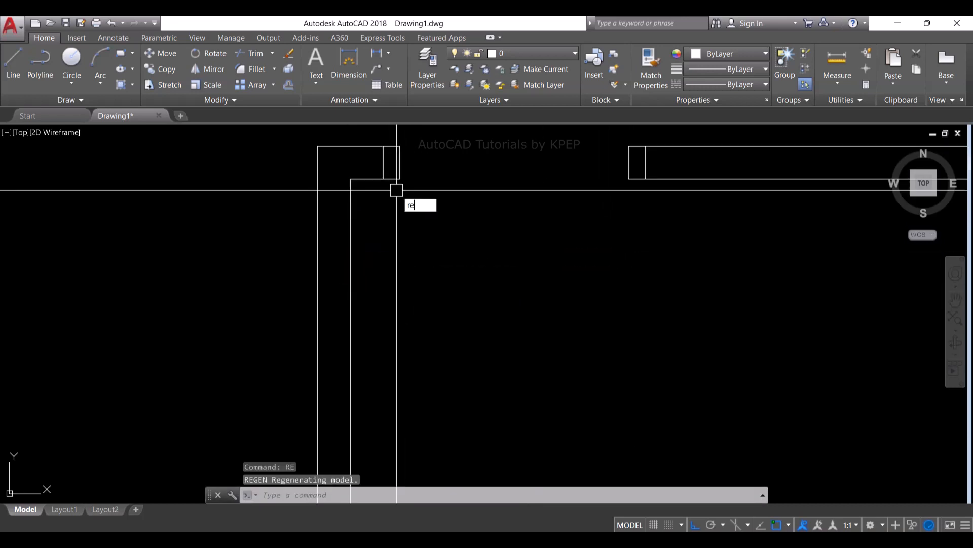
key("Return")
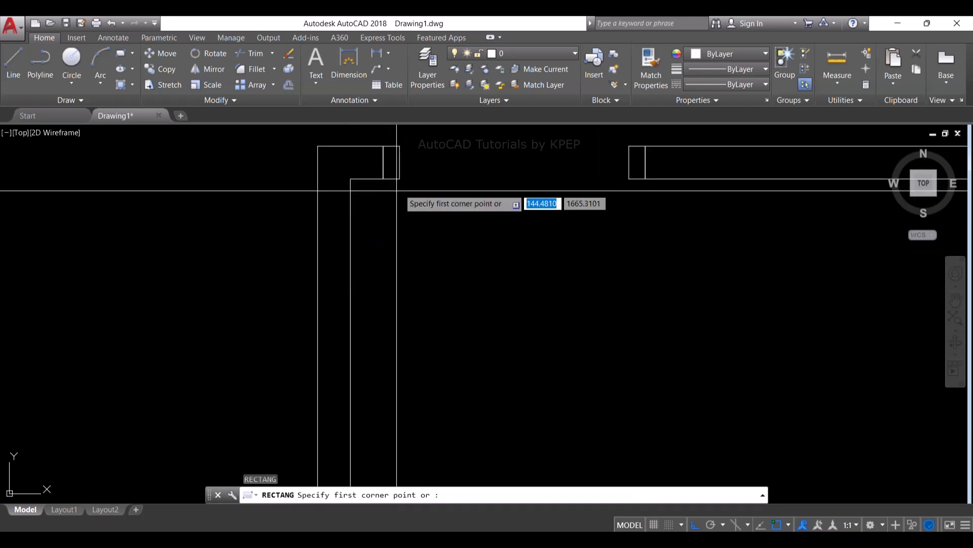
left_click(400, 178)
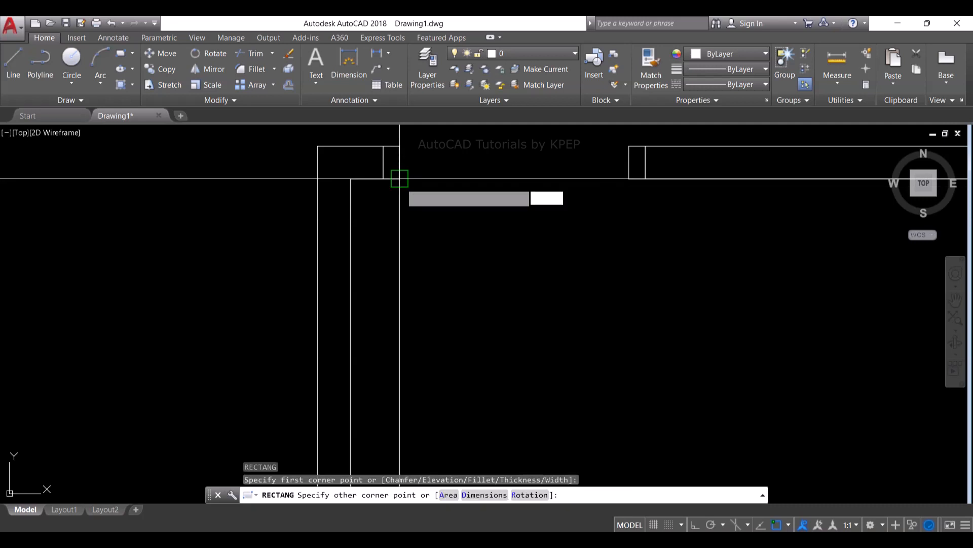
type("d")
key("Return")
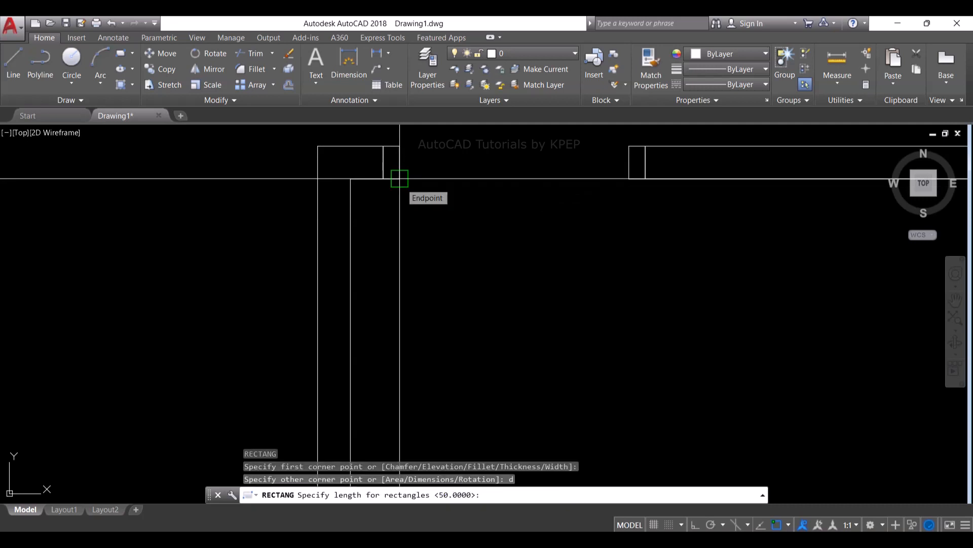
key("Return")
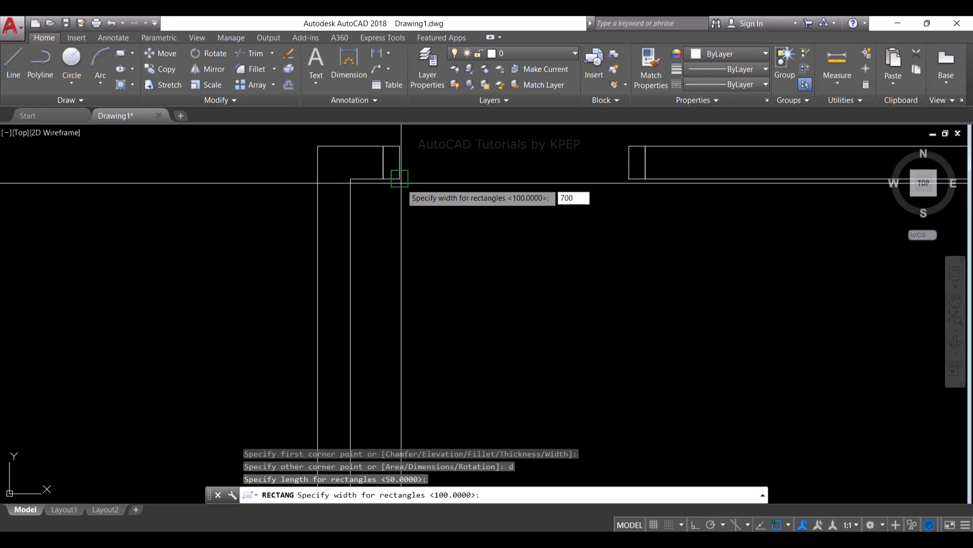
key("Return")
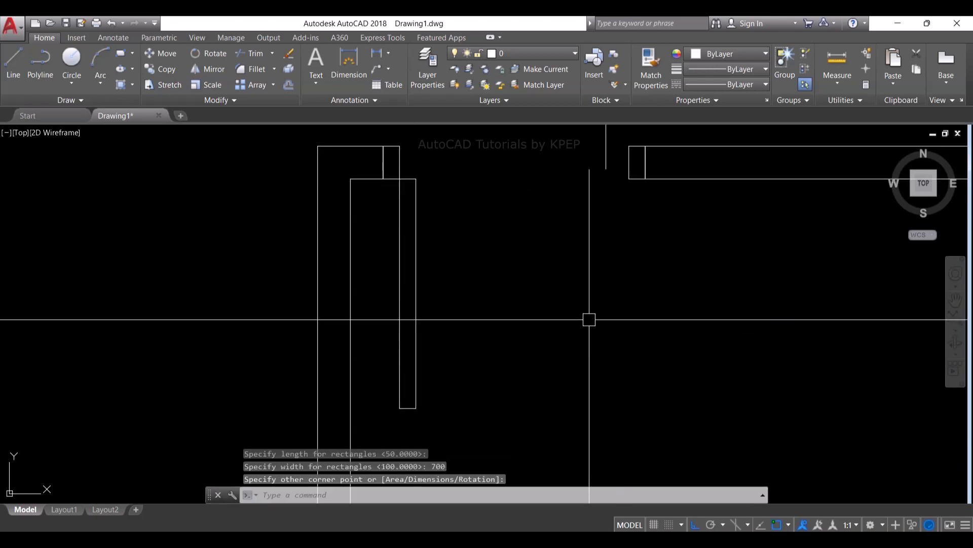
left_click(621, 336)
key("Return")
scroll(460, 342, "down", 4)
key("Escape")
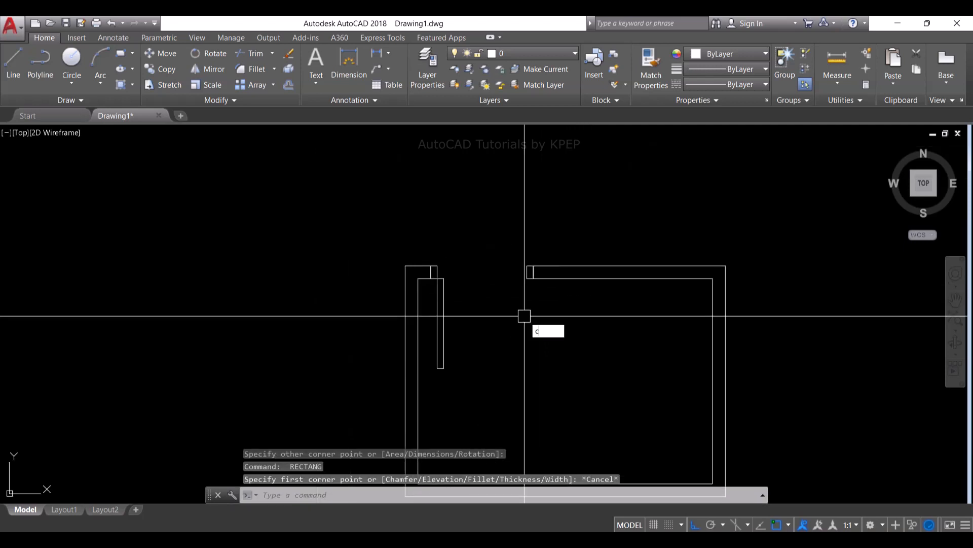
Step: Draw a circle centred on the door leaf's upper-left corner, with its radius reaching the leaf's lower-left corner
type("c")
key("Return")
scroll(524, 315, "up", 4)
left_click(437, 278)
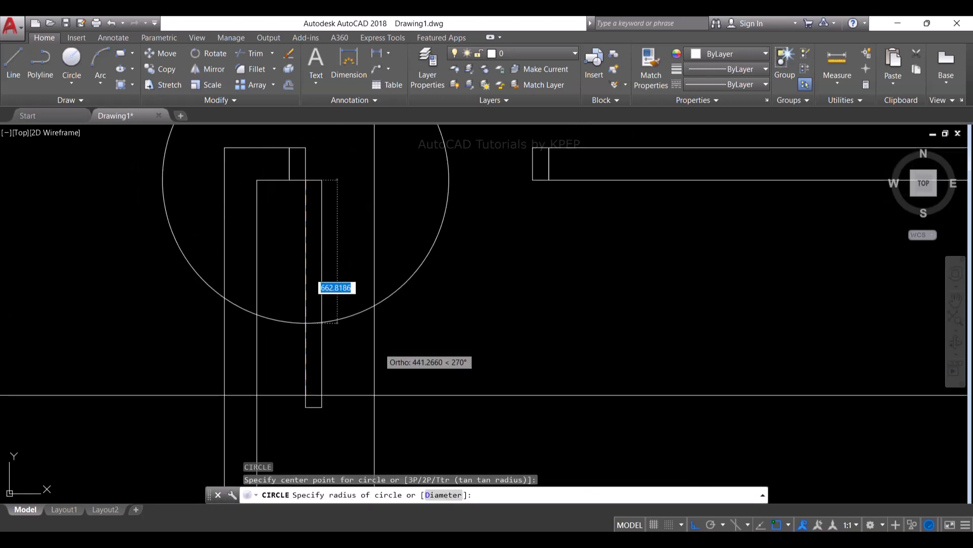
left_click(306, 407)
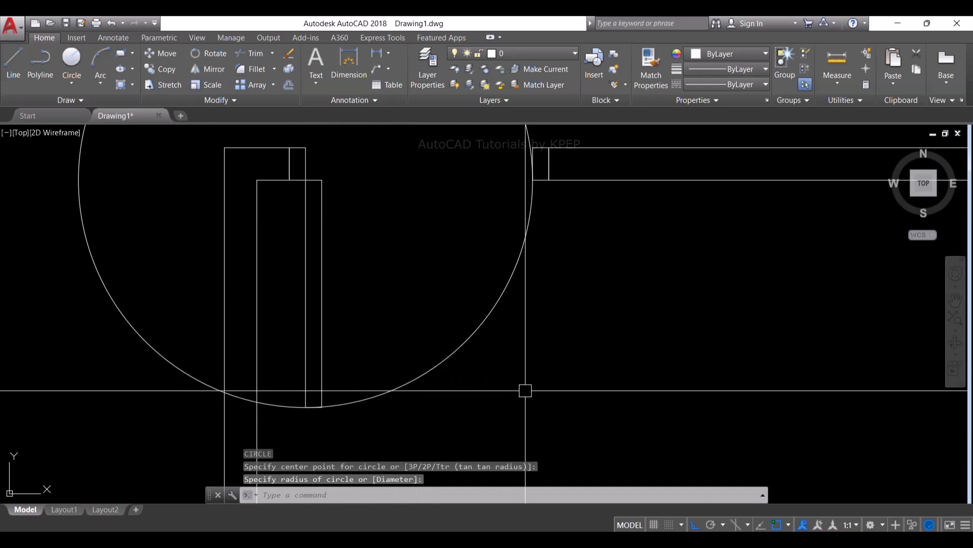
Step: Trim the circle to the door swing arc between leaf and right jamb, and erase the leftover piece inside the left wall
type("tr")
key("Return")
key("Return")
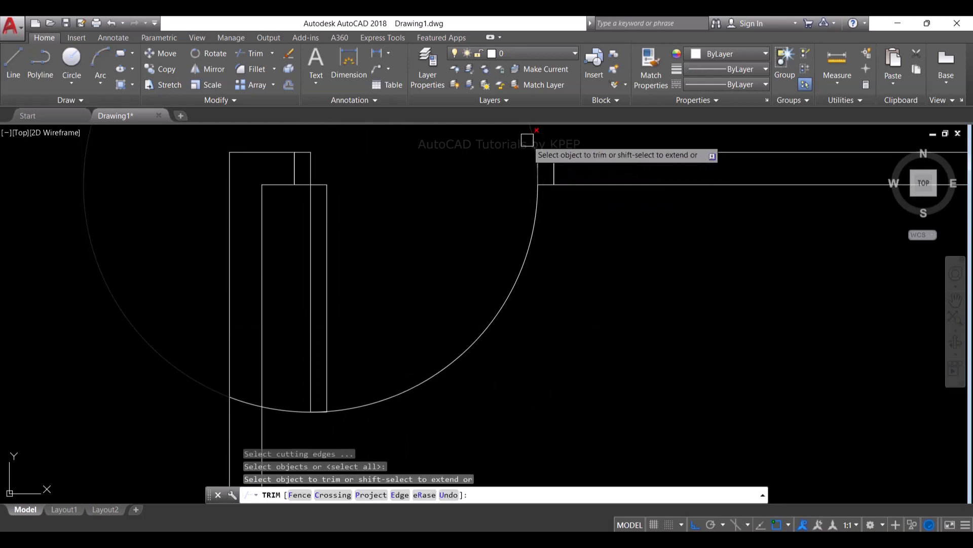
left_click(527, 140)
key("Return")
left_click(163, 357)
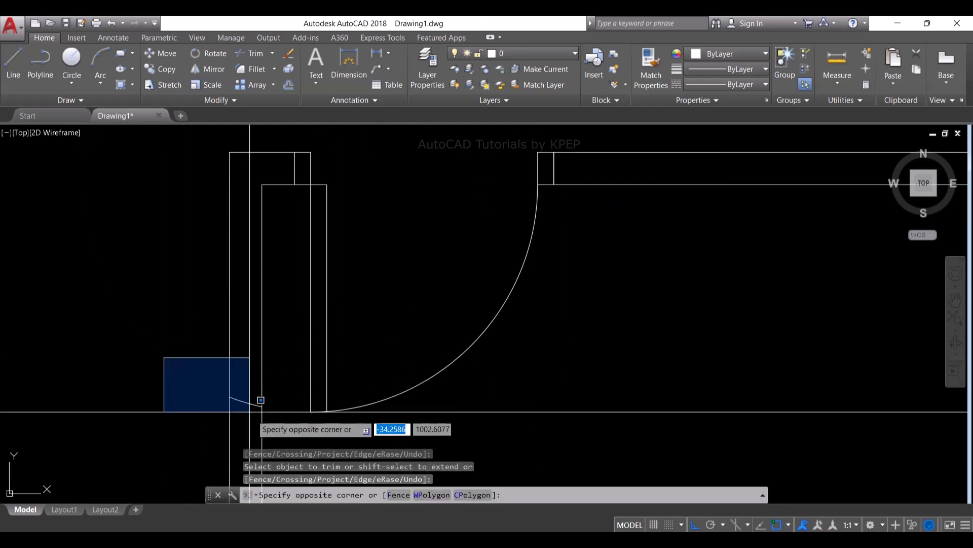
left_click(267, 428)
key("Delete")
key("Escape")
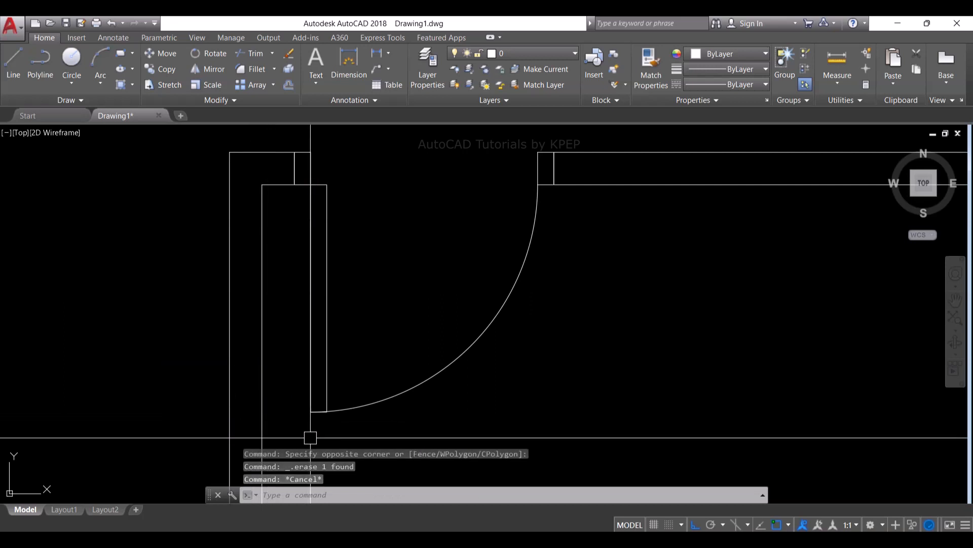
Step: Load the HIDDEN linetype from acad.lin into the drawing
scroll(406, 286, "down", 5)
left_click(443, 294)
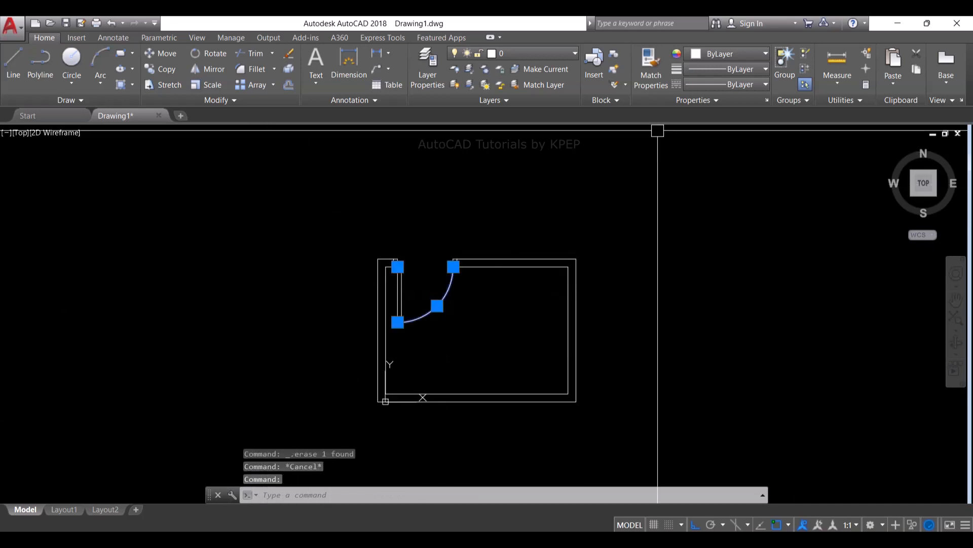
left_click(740, 84)
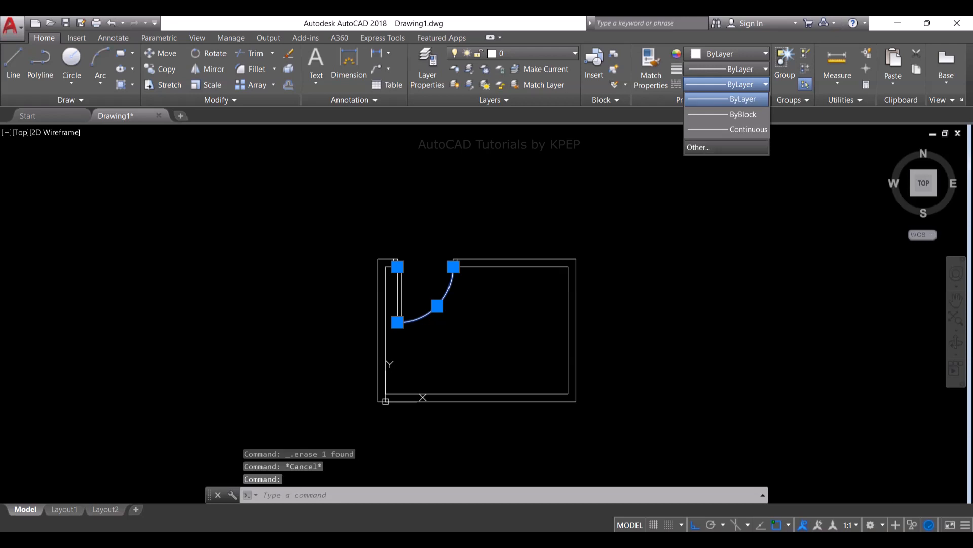
left_click(727, 147)
left_click(592, 174)
scroll(532, 311, "down", 10)
scroll(533, 311, "down", 3)
scroll(532, 311, "up", 1)
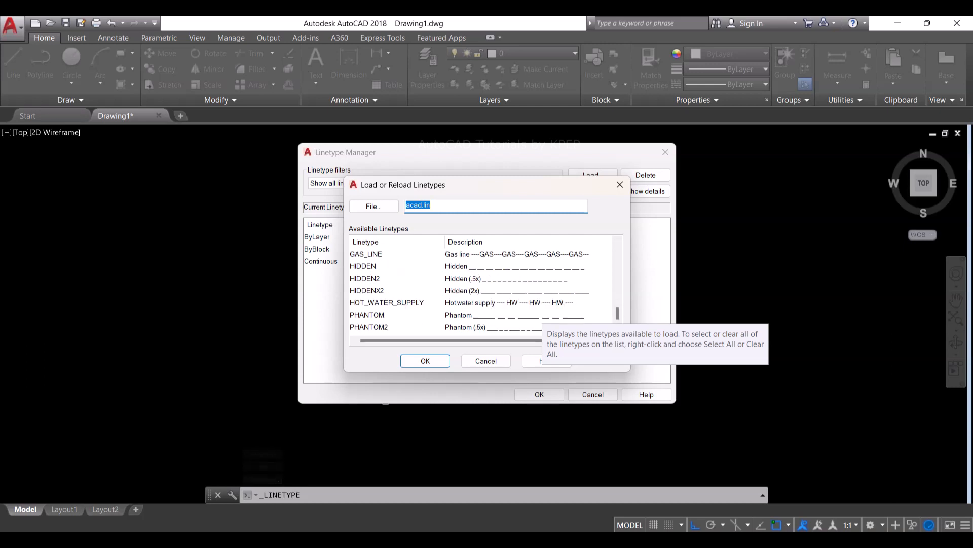
left_click(363, 266)
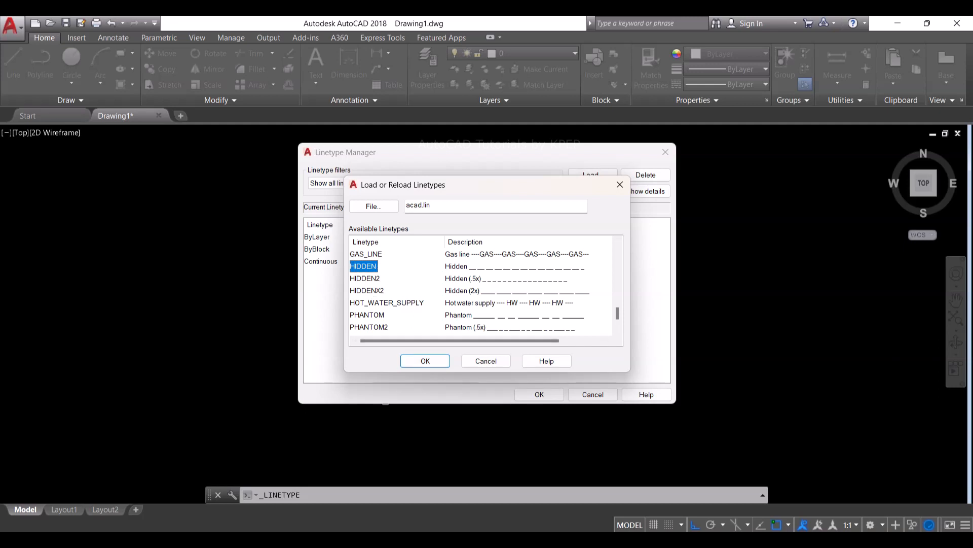
key("Return")
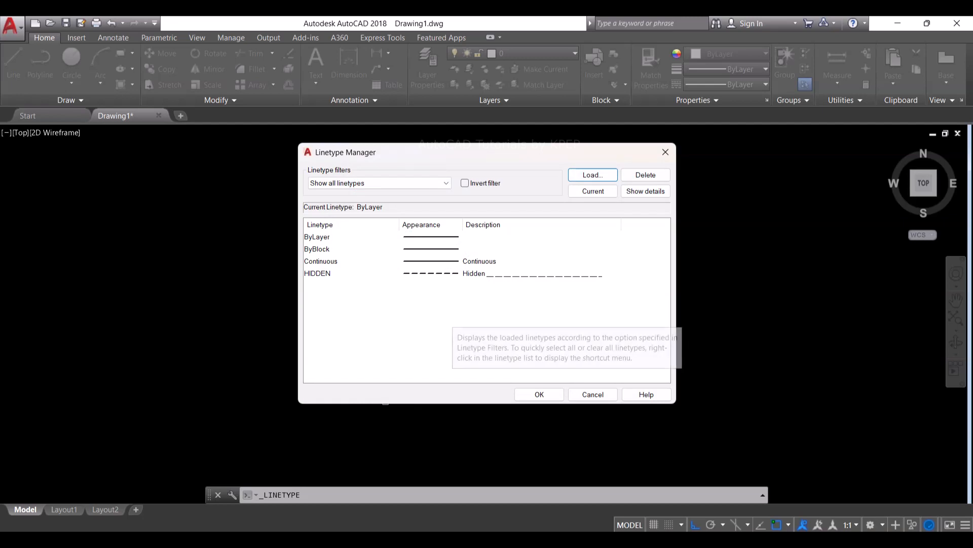
left_click(431, 274)
left_click(540, 395)
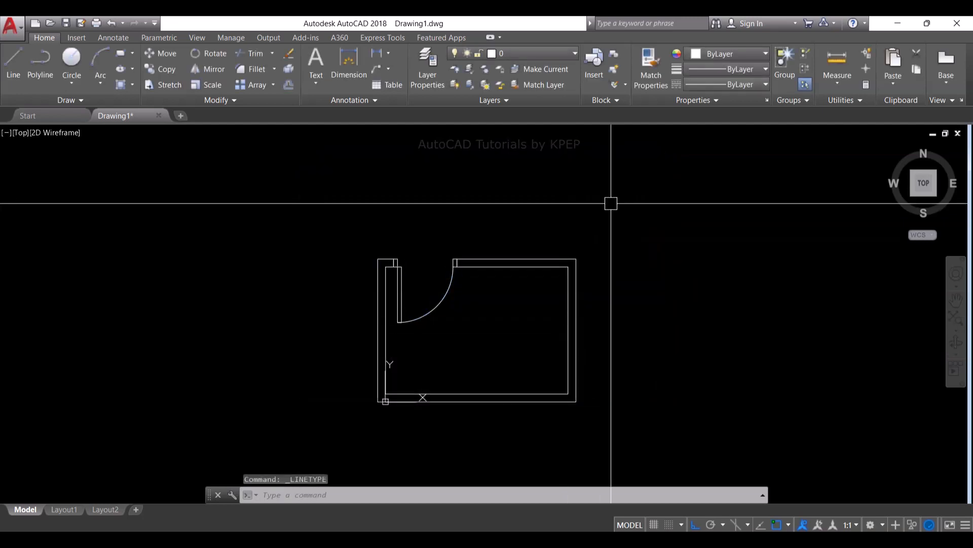
Step: Apply the HIDDEN linetype to the door swing arc, then select the arc to check it and clear the selection
left_click(727, 84)
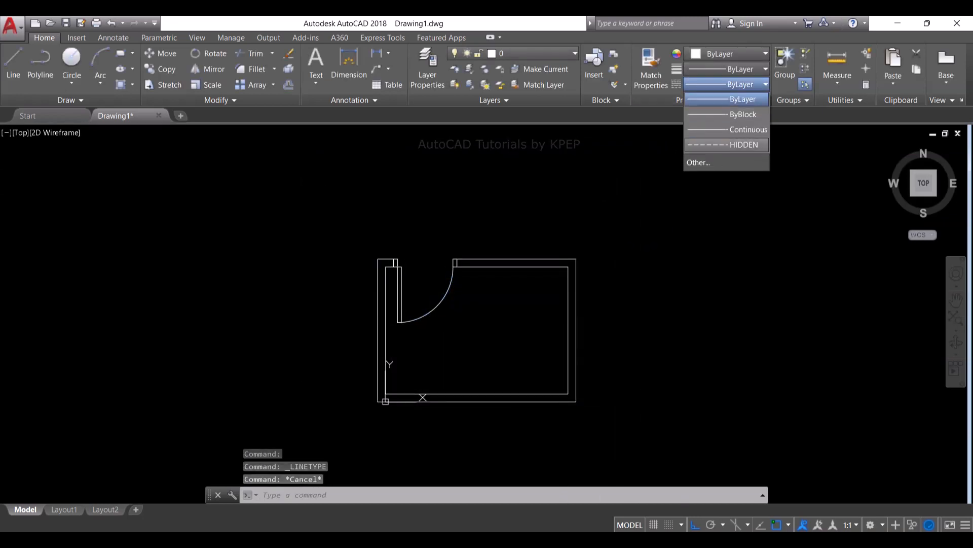
left_click(727, 145)
left_click(428, 306)
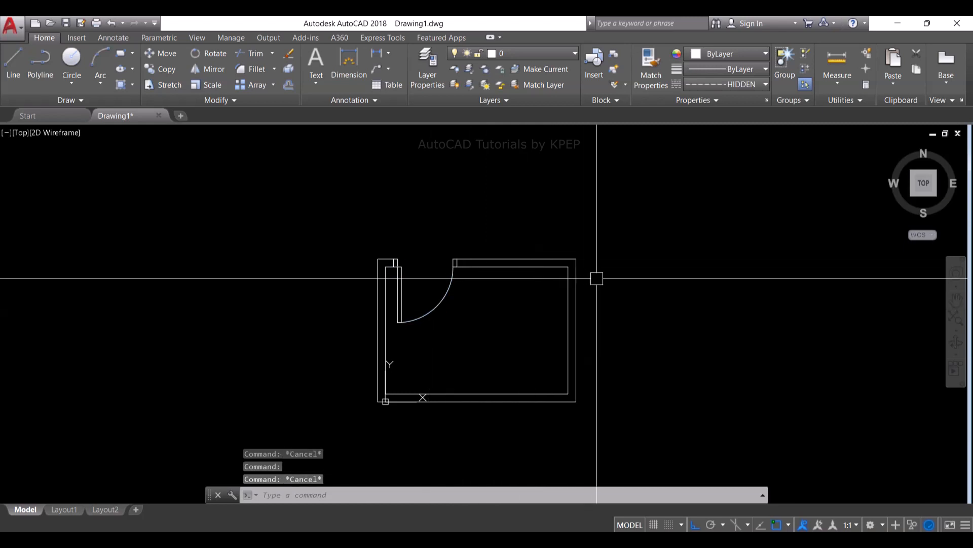
scroll(597, 279, "up", 5)
left_click(556, 295)
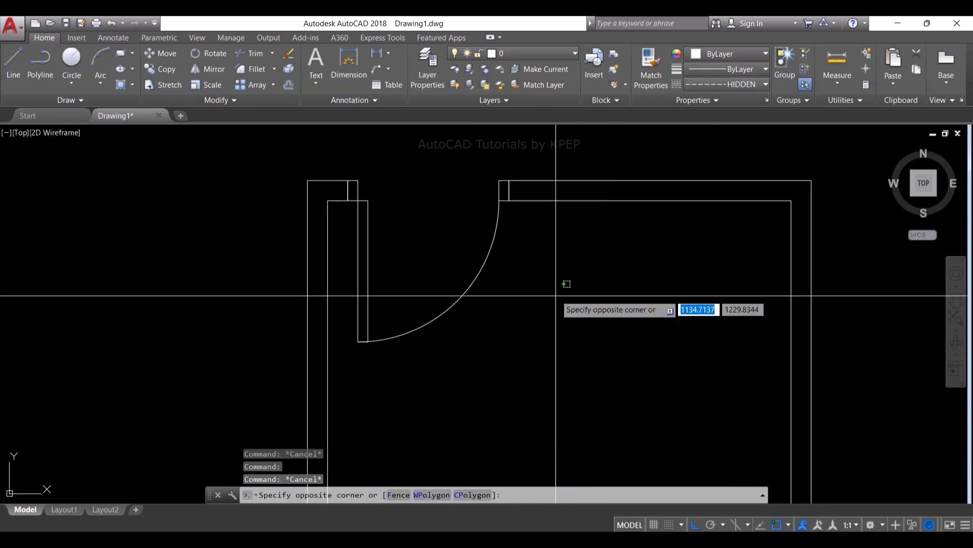
left_click(454, 251)
left_click(728, 68)
left_click(730, 147)
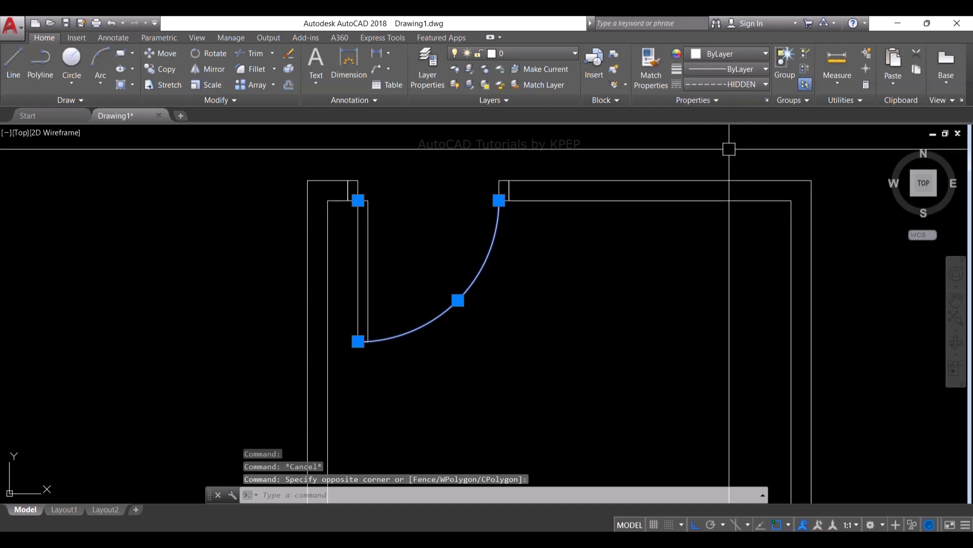
key("Escape")
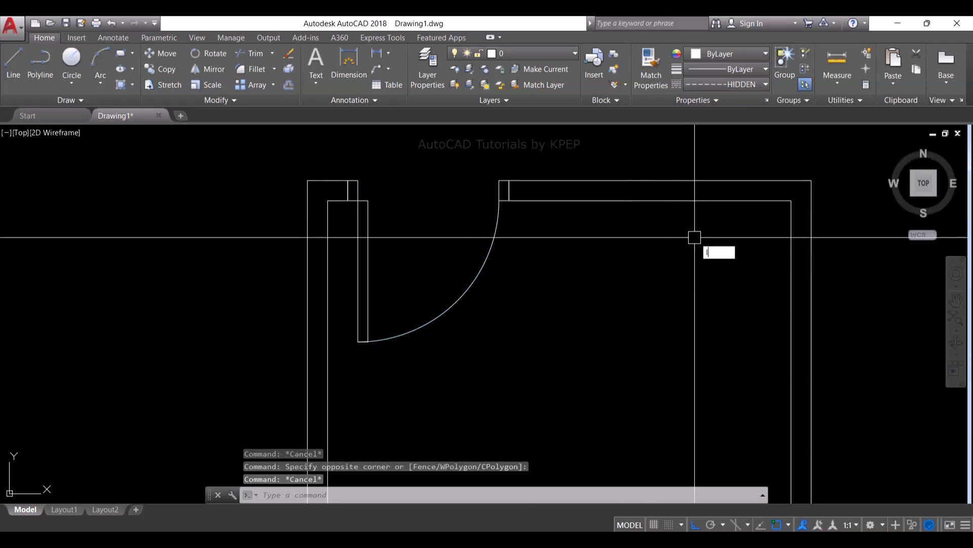
Step: Set the linetype scale factor to 1000 with LTSCALE and regenerate the drawing
type("ltscale")
key("Return")
type("1000")
key("Return")
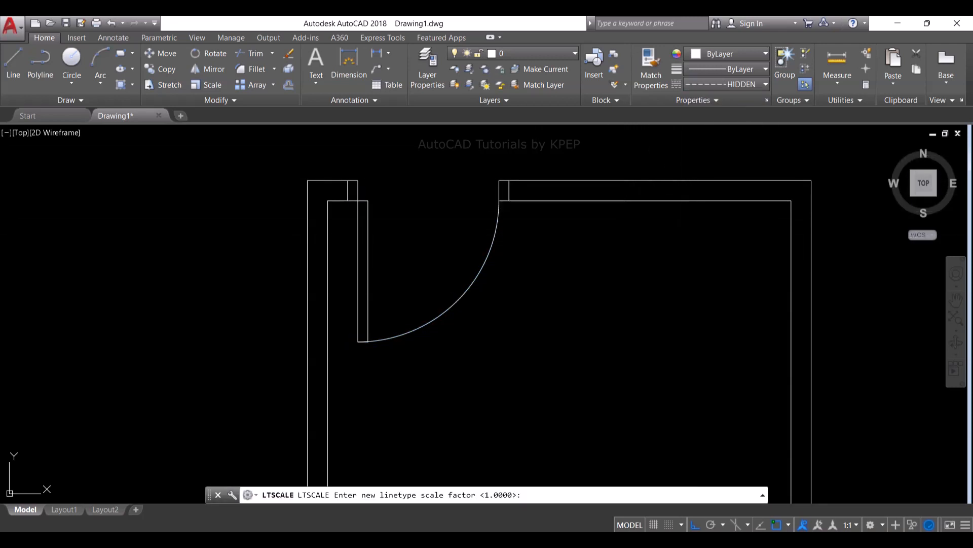
key("Return")
type("re")
key("Return")
key("Escape")
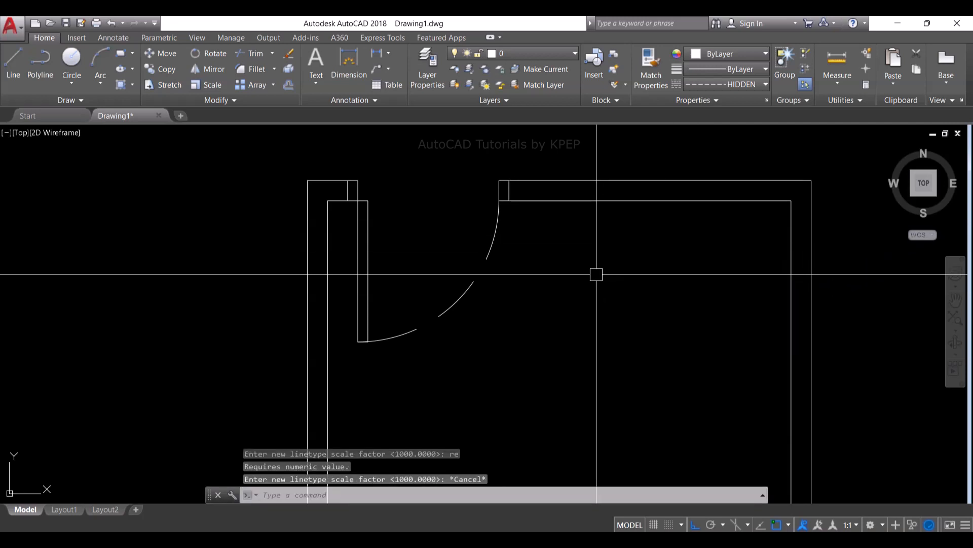
scroll(597, 273, "down", 5)
type("re")
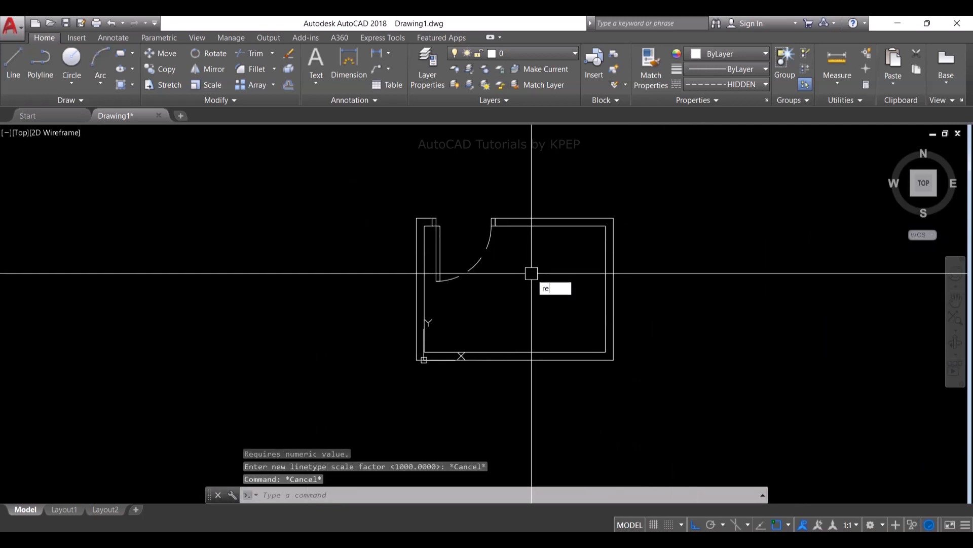
key("Return")
key("Escape")
Step: Load the HIDDEN2 linetype from acad.lin into the drawing
left_click(725, 85)
left_click(700, 162)
left_click(593, 175)
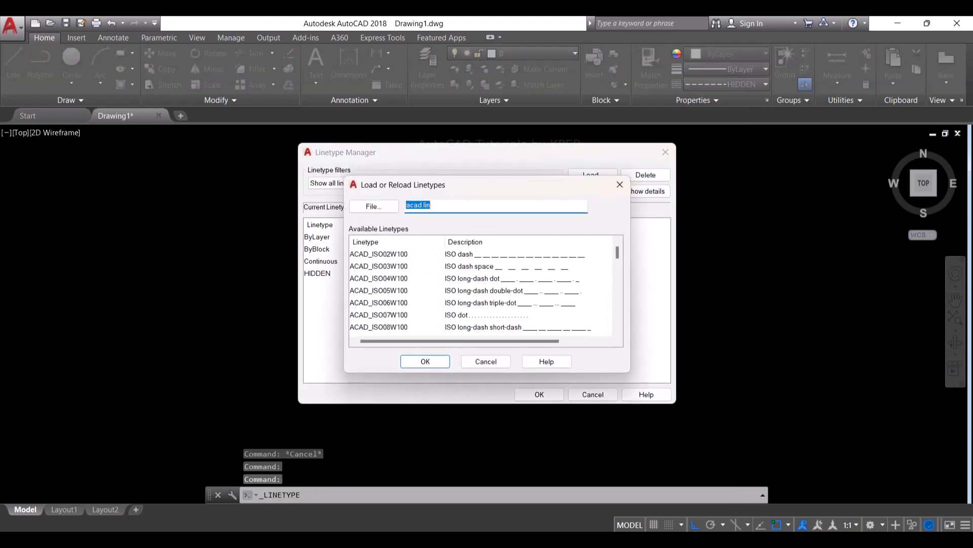
scroll(482, 289, "down", 10)
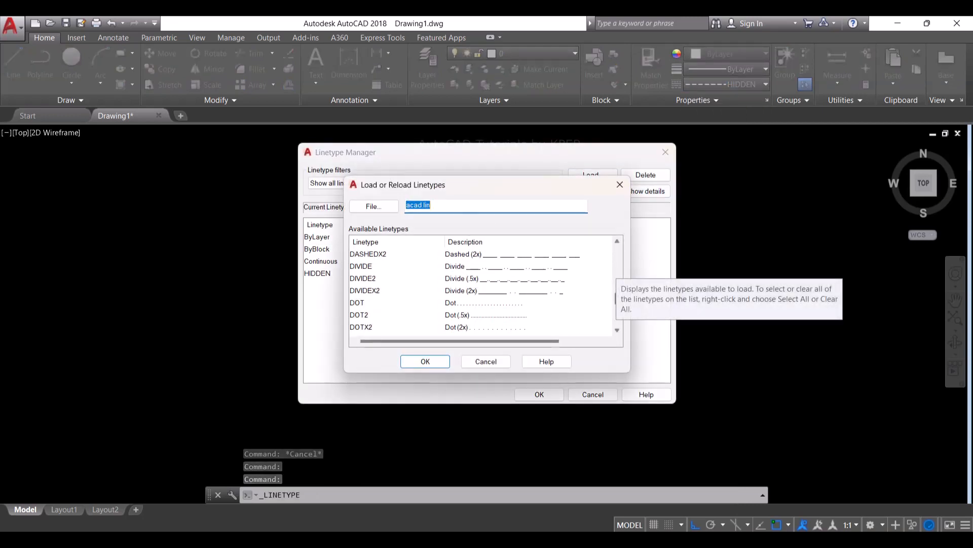
scroll(481, 289, "down", 2)
scroll(482, 289, "down", 1)
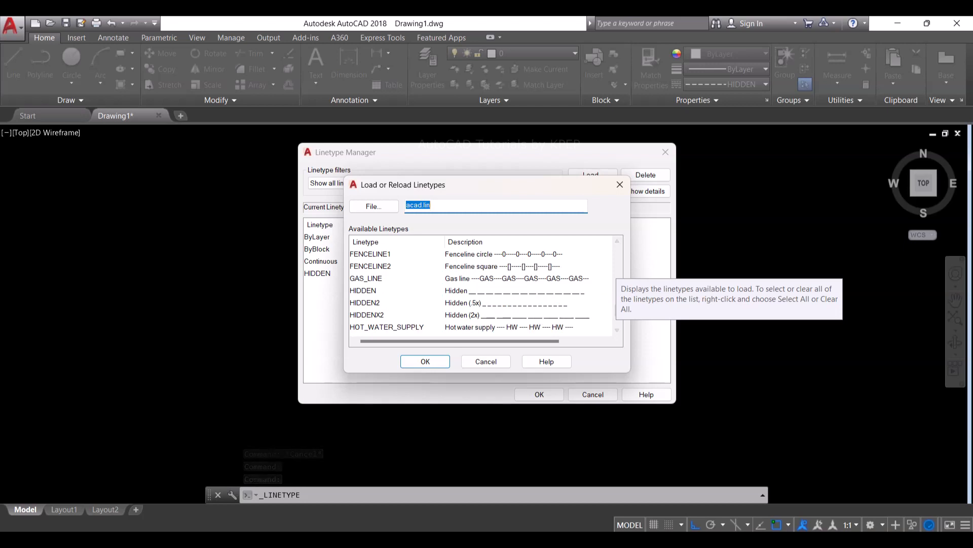
left_click(365, 302)
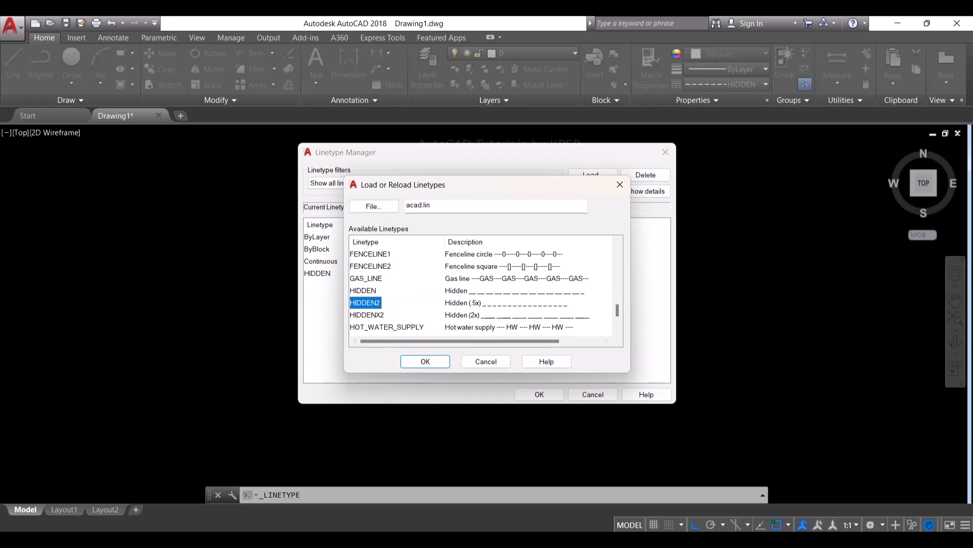
key("Return")
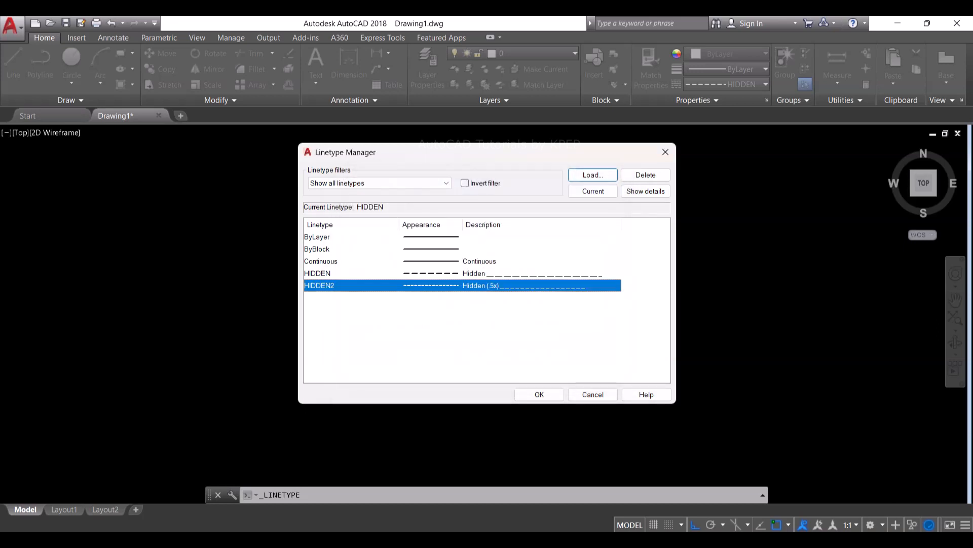
left_click(540, 395)
key("Escape")
Step: Change the door swing arc's linetype to HIDDEN2 and clear the selection
left_click(482, 251)
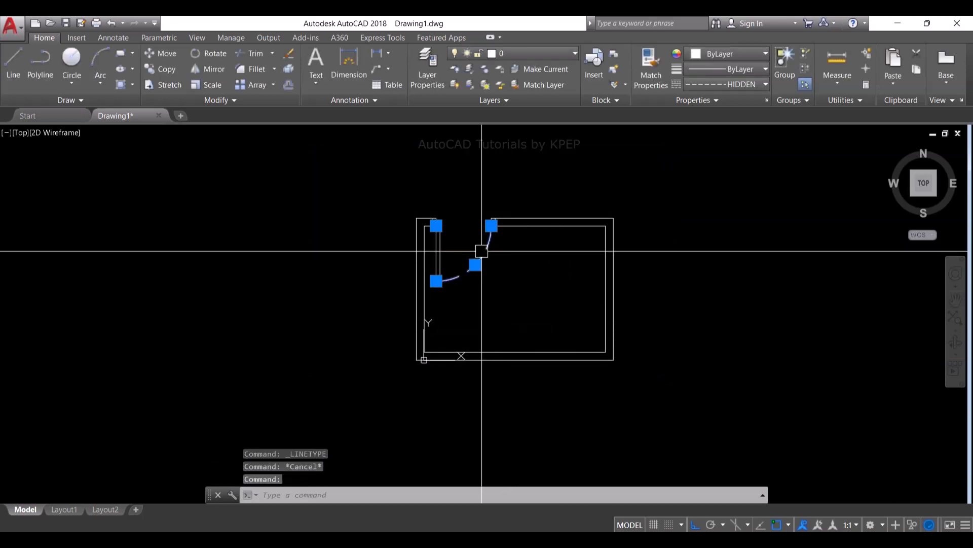
left_click(728, 84)
left_click(744, 145)
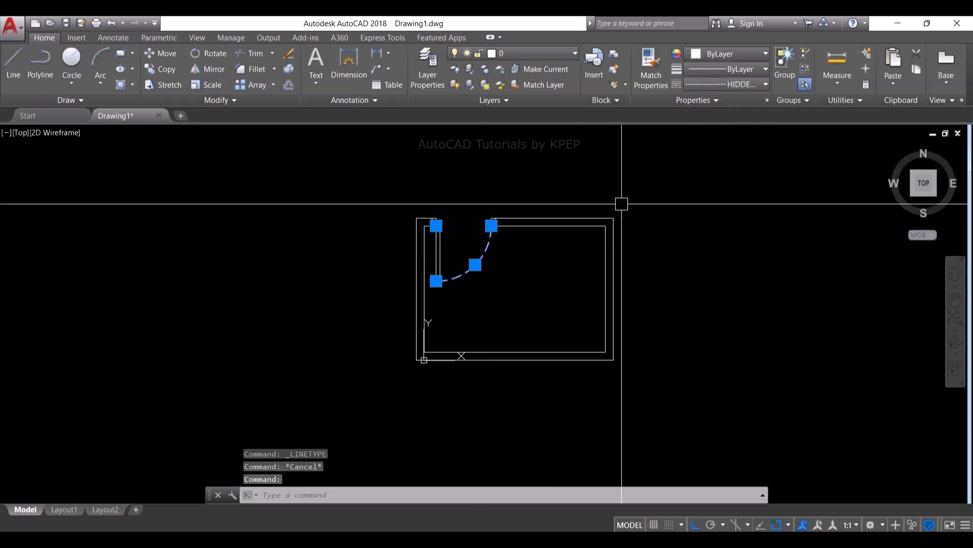
key("Escape")
scroll(521, 282, "up", 4)
scroll(530, 273, "down", 2)
mouse_move(530, 272)
middle_mouse_down()
mouse_move(532, 261)
mouse_move(530, 289)
middle_mouse_up()
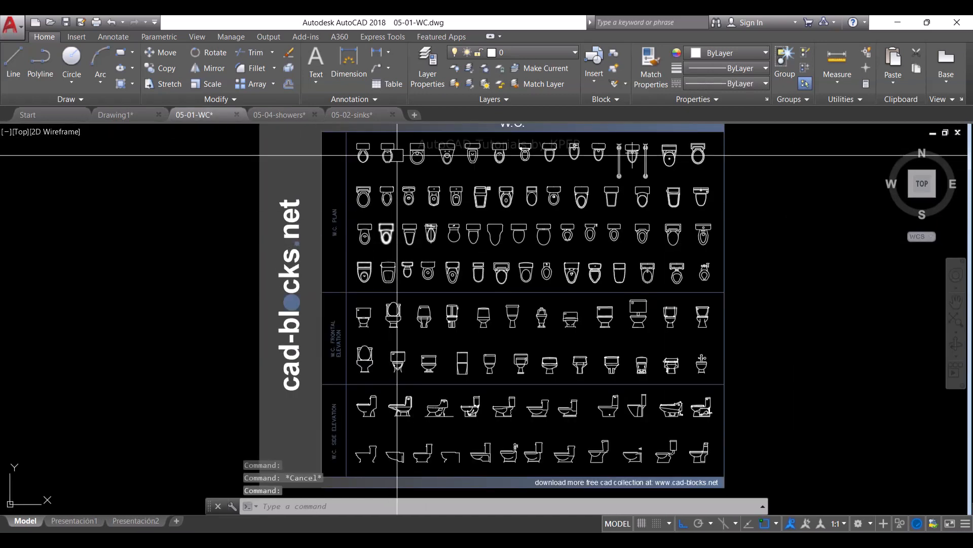
Step: Copy a plan-view toilet with a rounded tank from the 05-01-WC drawing and paste it inside the room in Drawing1
scroll(418, 152, "up", 2)
middle_click_drag(647, 165, 628, 204)
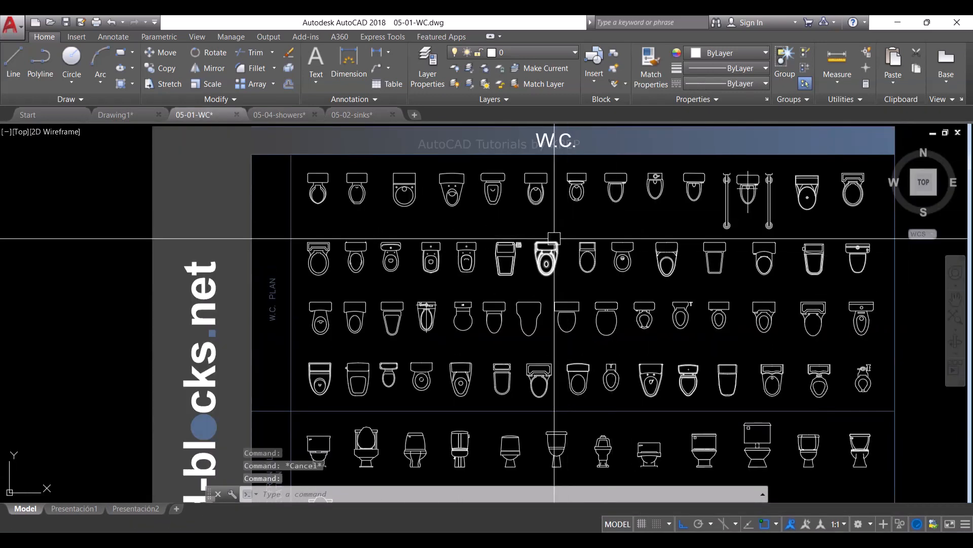
scroll(554, 241, "up", 4)
left_click(703, 268)
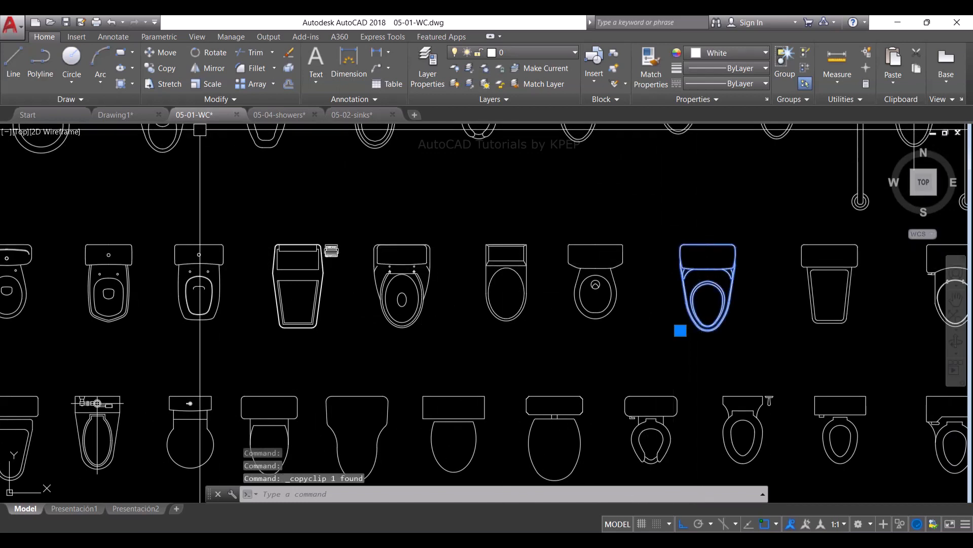
left_click(115, 114)
key("ctrl+v")
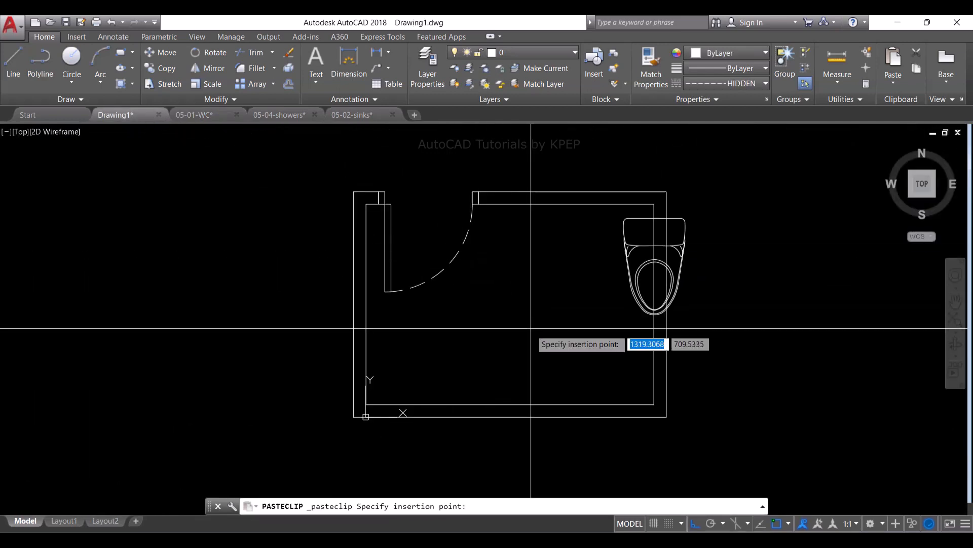
left_click(527, 351)
Step: Rotate the toilet 180° about the midpoint of its tank's back edge
left_click(517, 331)
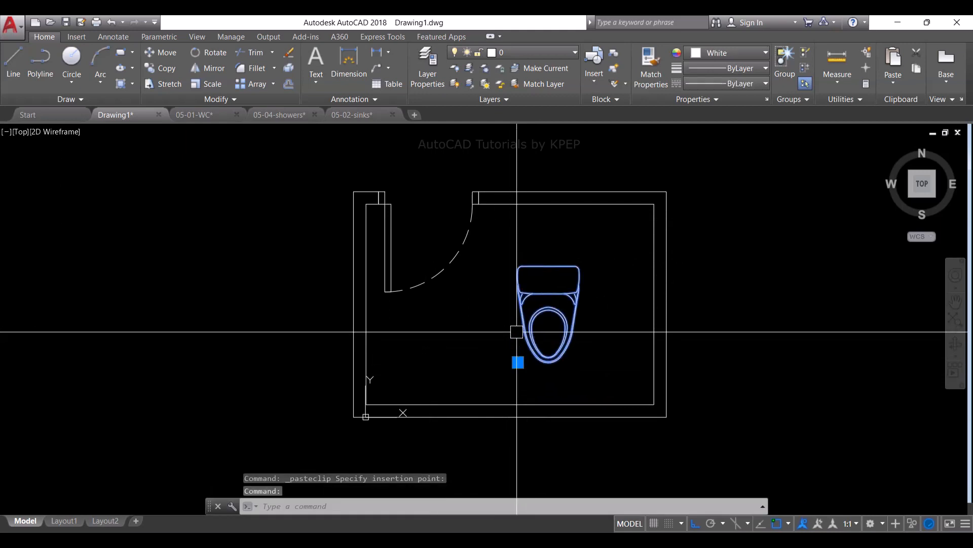
type("ro")
key("Return")
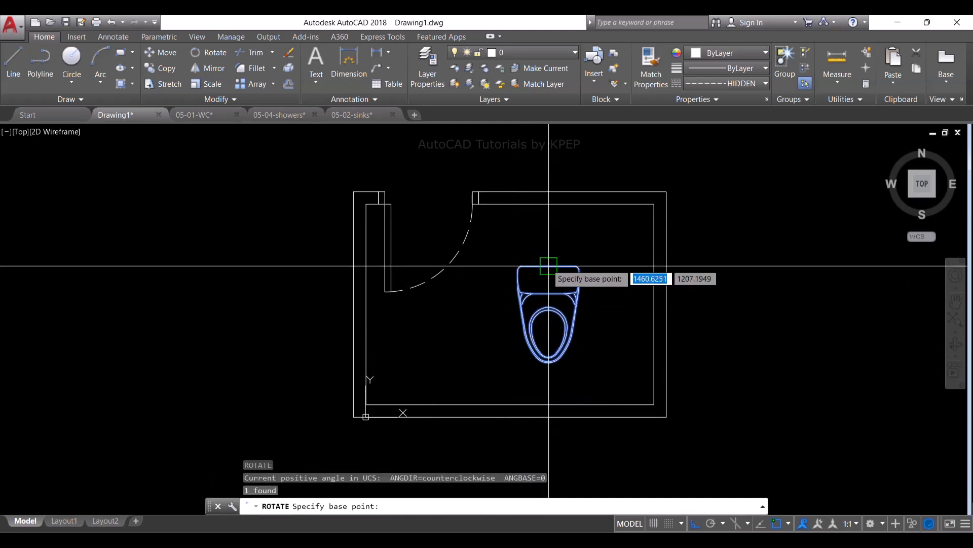
left_click(549, 267)
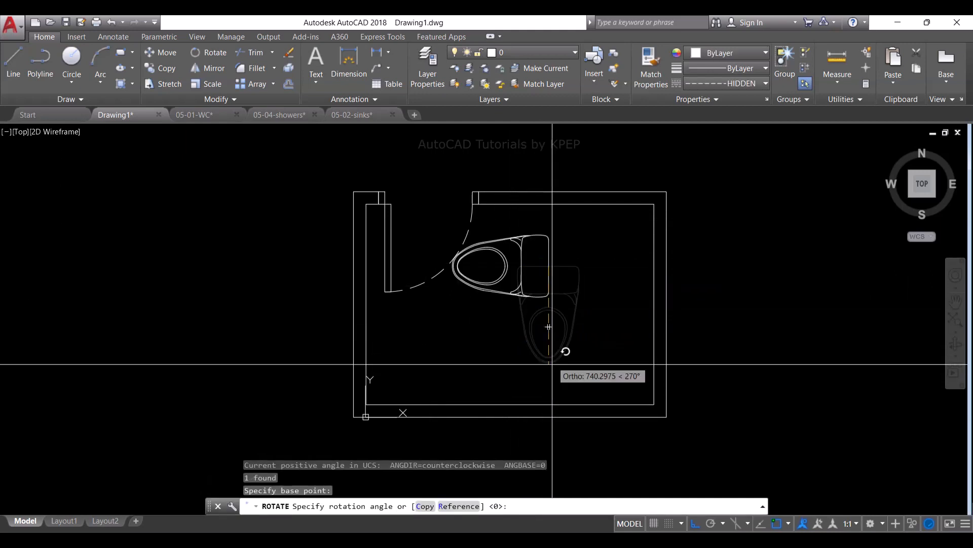
left_click(261, 314)
Step: Move the toilet by its tank's back-edge midpoint to the midpoint of the lower wall's inner line
left_click(573, 264)
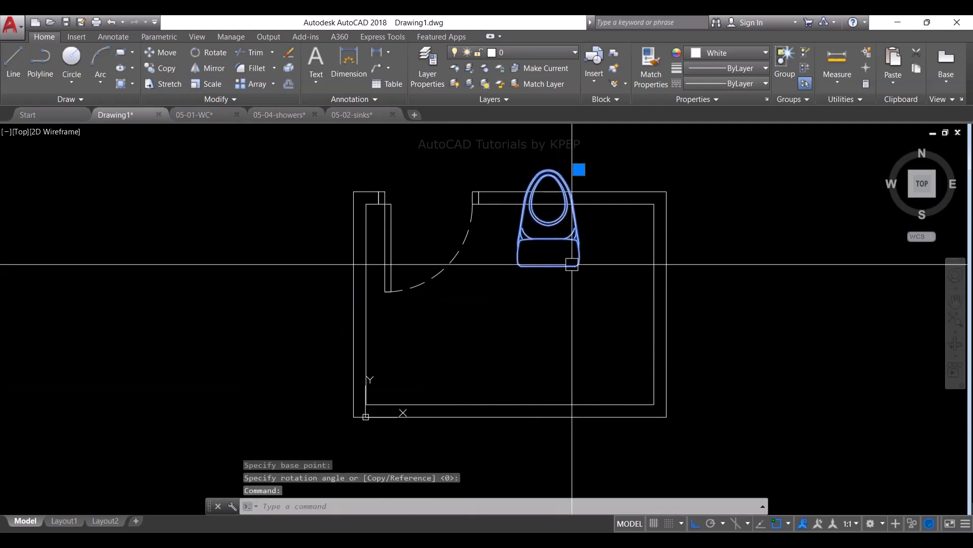
key("Escape")
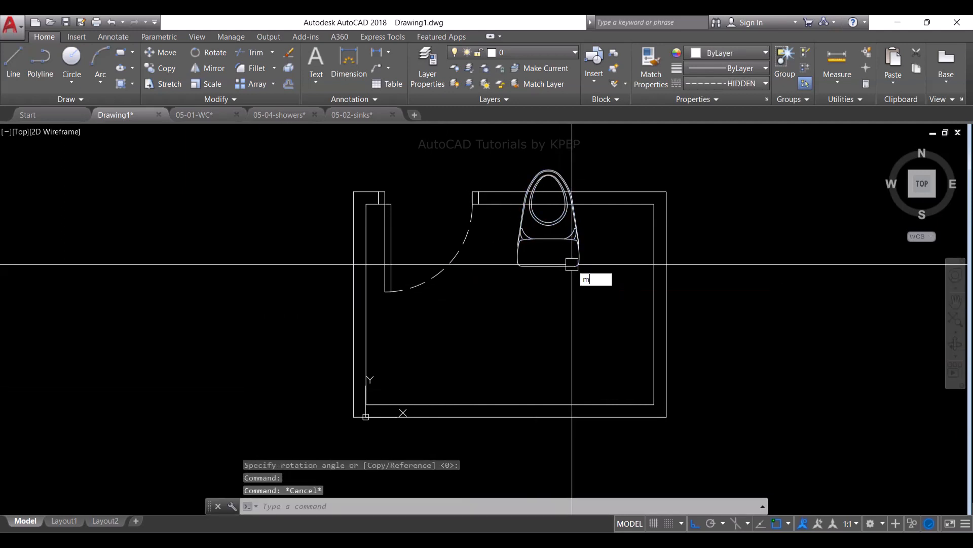
type("m")
key("Return")
key("Return")
left_click(549, 266)
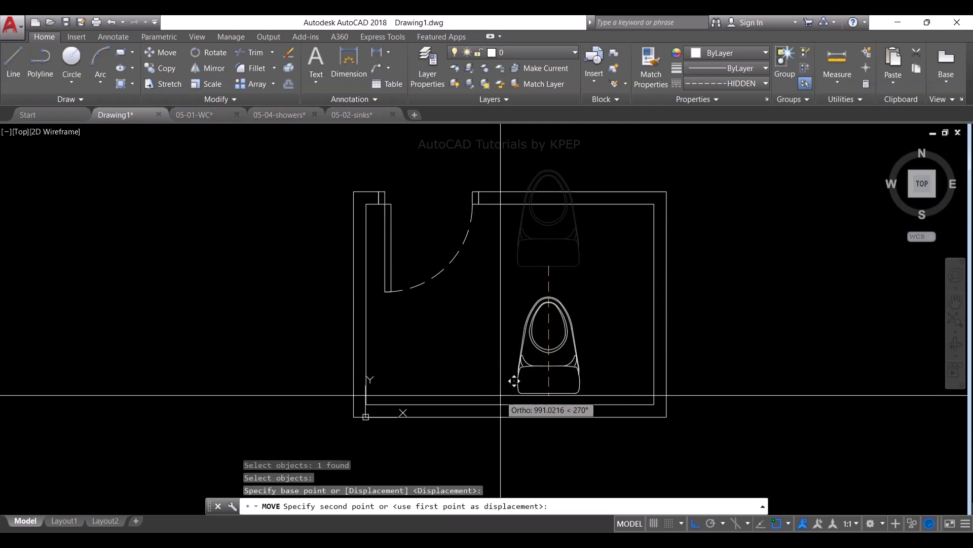
left_click(510, 404)
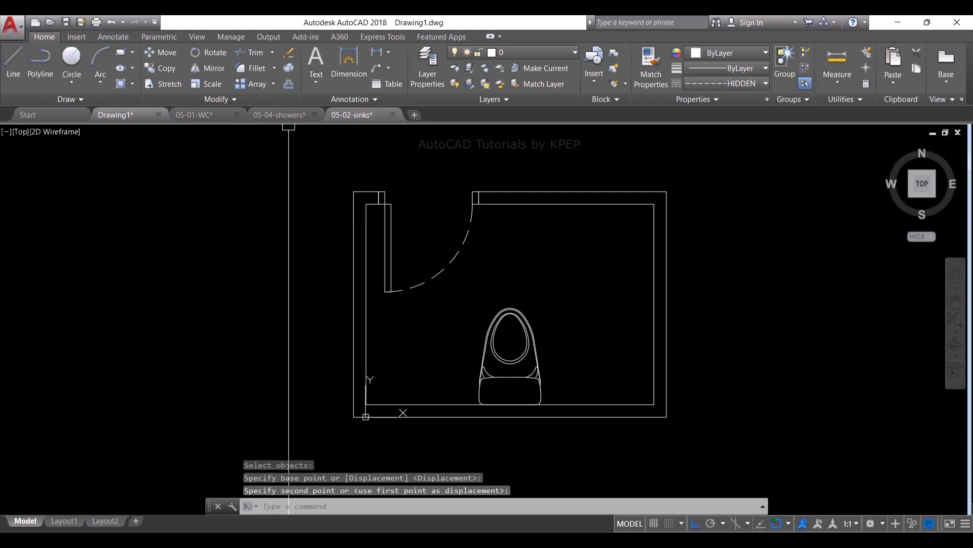
Step: Copy a plan-view washbasin with a single tap hole from the 05-02-sinks drawing and paste it inside the room in Drawing1
left_click(352, 115)
scroll(307, 212, "up", 8)
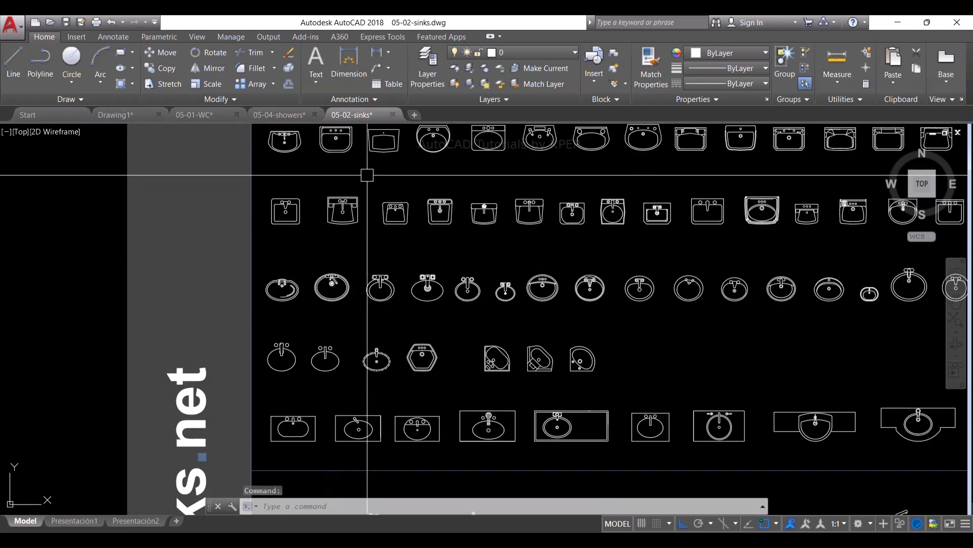
left_click(697, 203)
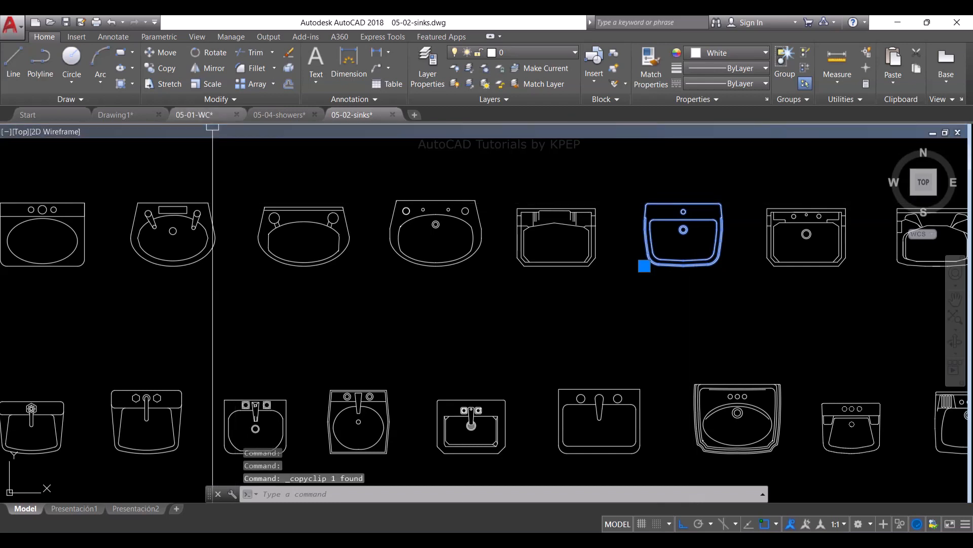
left_click(115, 115)
key("ctrl+v")
left_click(533, 272)
Step: Mirror the washbasin about a horizontal line through its back edge and erase the source object
type("mi")
key("Return")
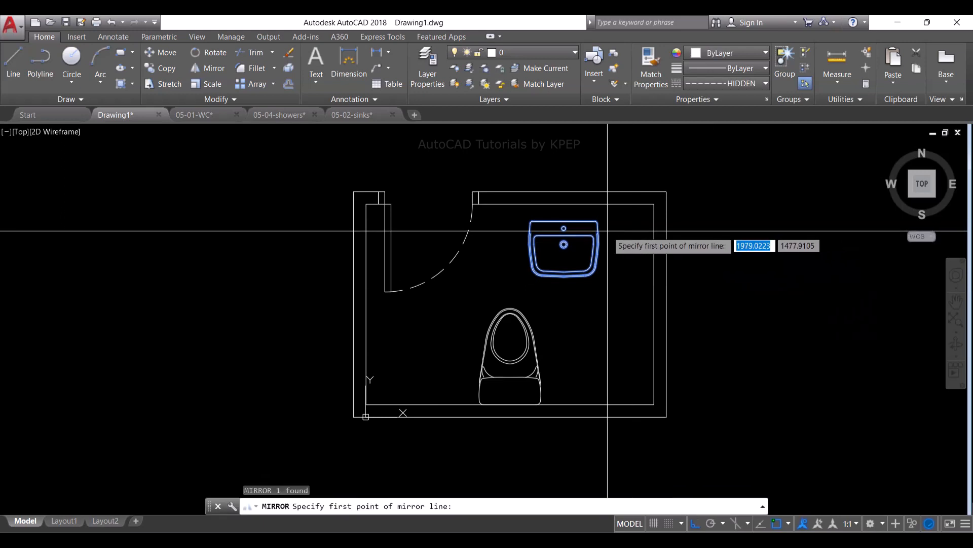
left_click(565, 221)
left_click(733, 226)
type("y")
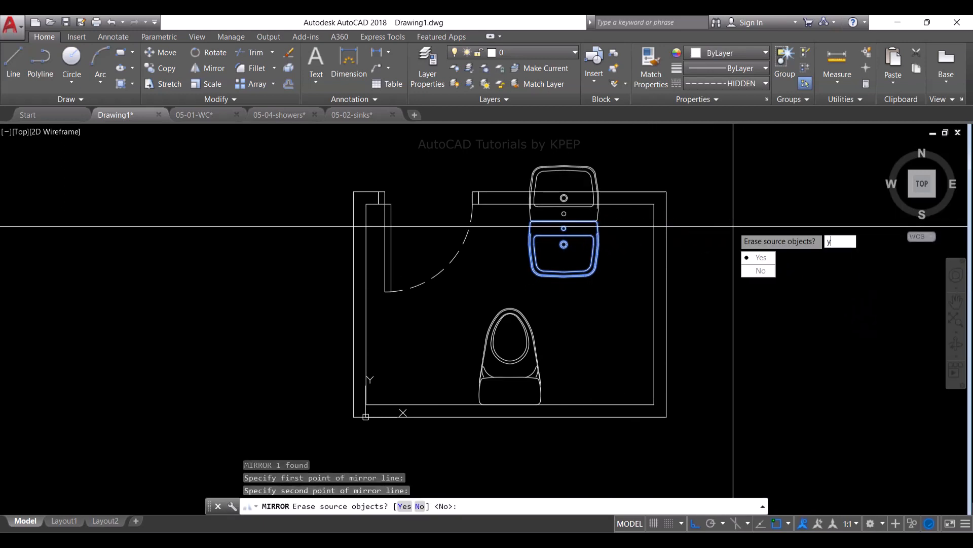
key("Return")
Step: Move the washbasin by its back-edge midpoint to the point midway between the room's inner lower-left corner and the toilet's back-edge midpoint
left_click(564, 219)
type("m")
key("Return")
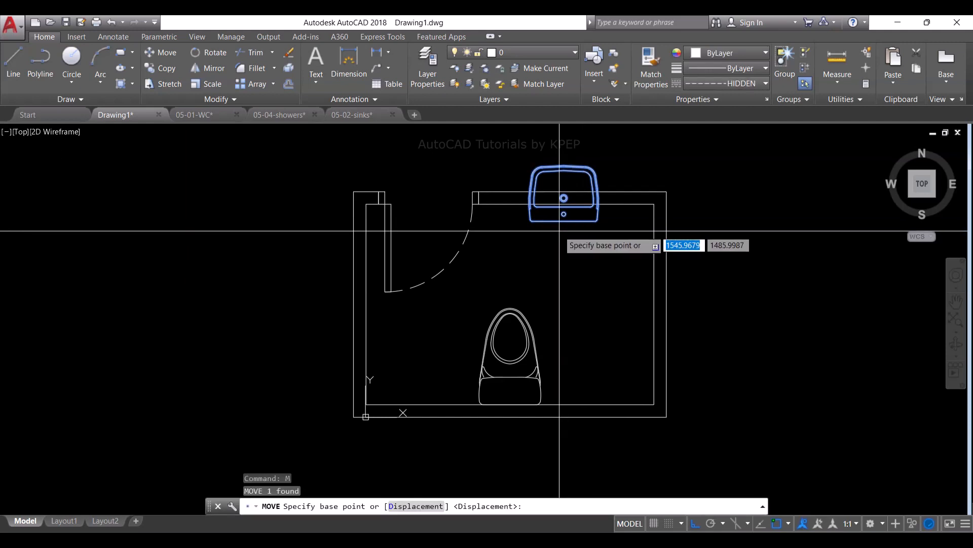
left_click(564, 222)
right_click(421, 388, "shift")
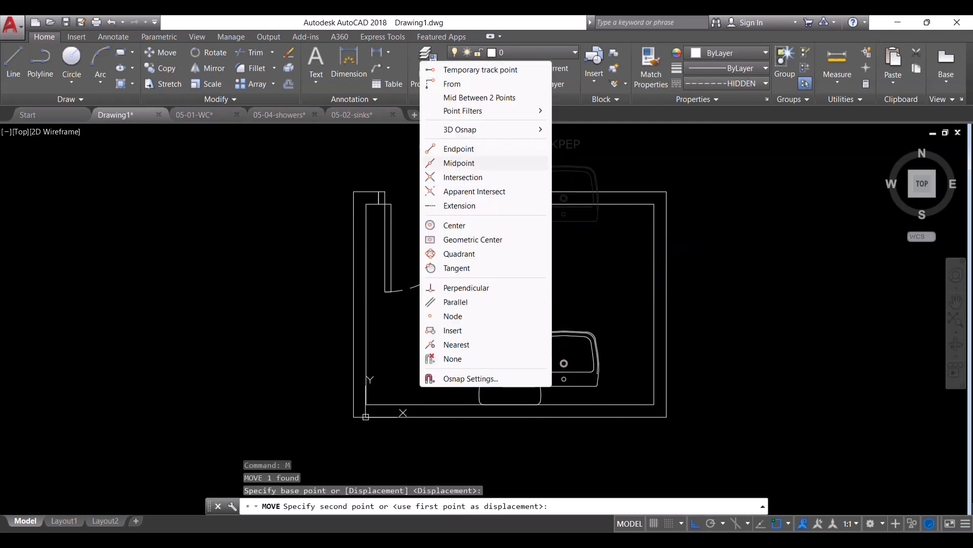
left_click(480, 98)
scroll(401, 406, "up", 5)
left_click(366, 404)
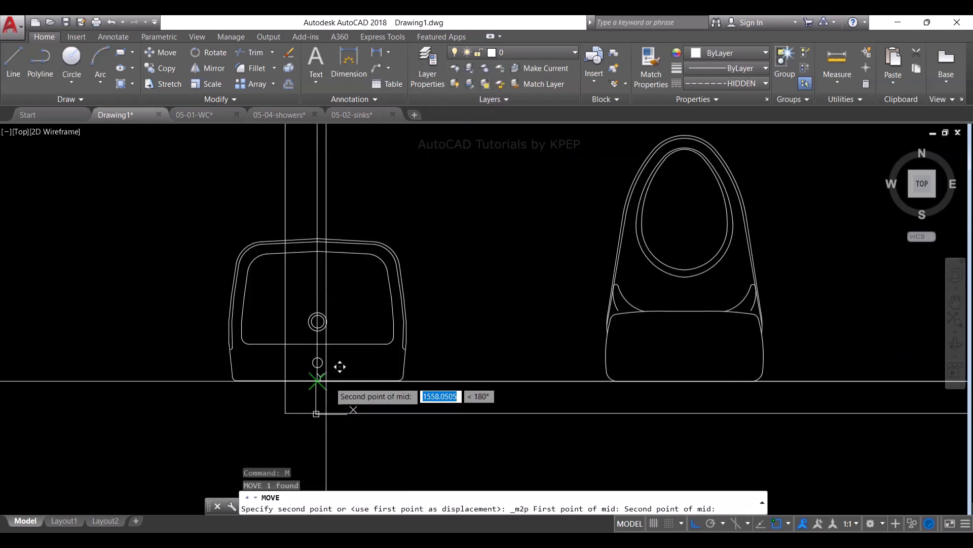
left_click(684, 380)
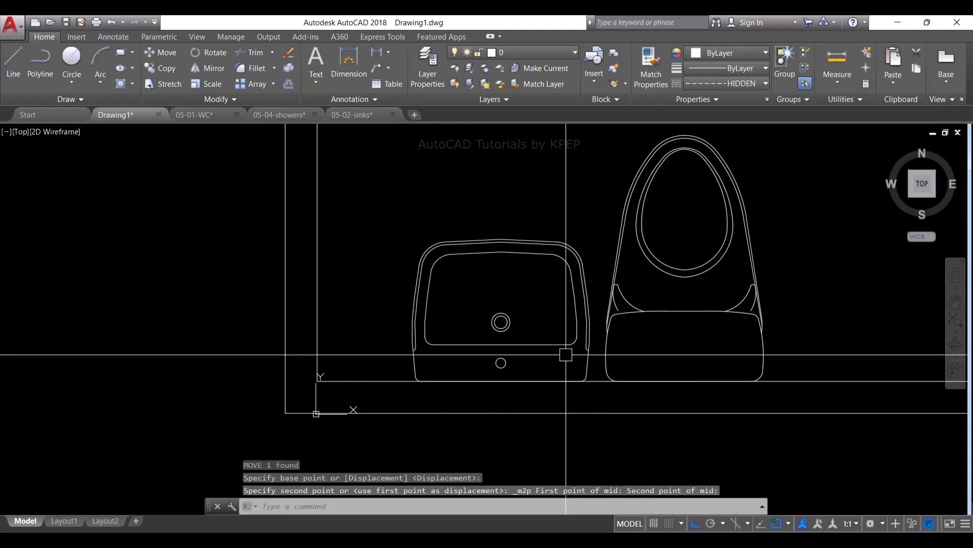
Step: Move the washbasin 130 units horizontally toward the left wall, away from the toilet
type("m")
key("Return")
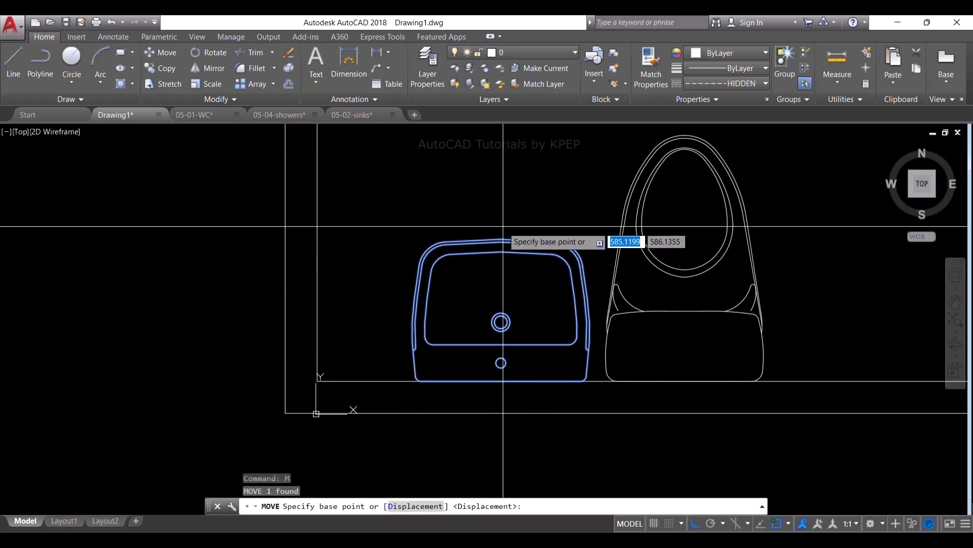
left_click(501, 225)
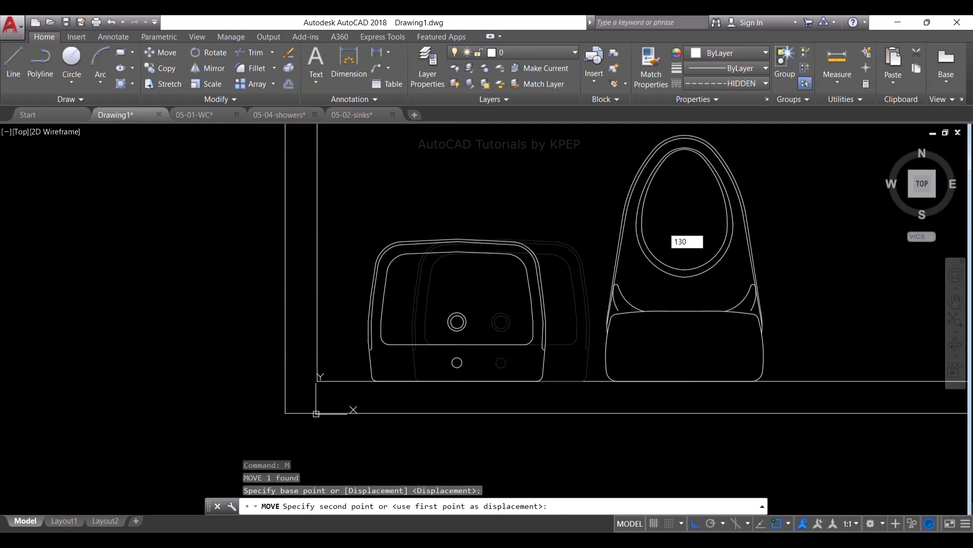
key("Return")
scroll(457, 227, "down", 5)
scroll(542, 281, "up", 2)
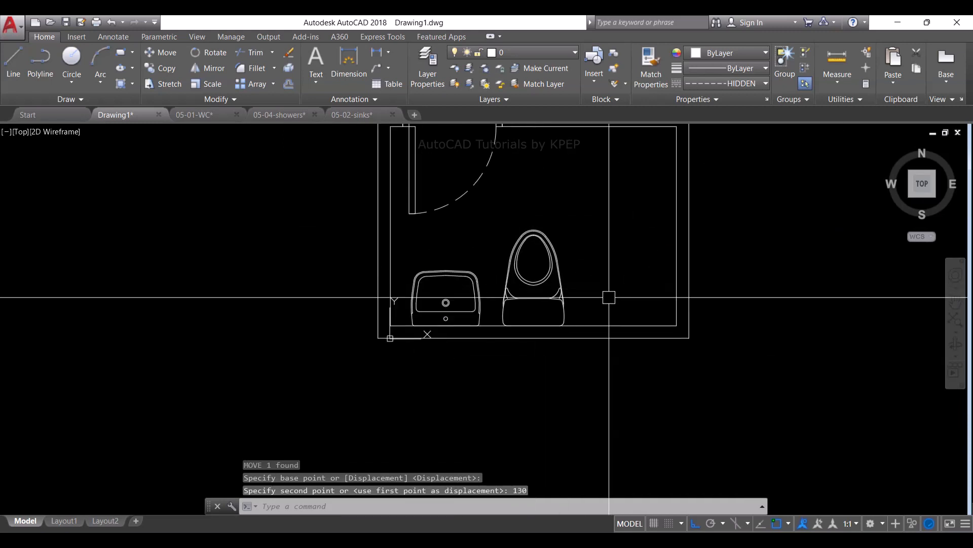
middle_click_drag(609, 297, 592, 354)
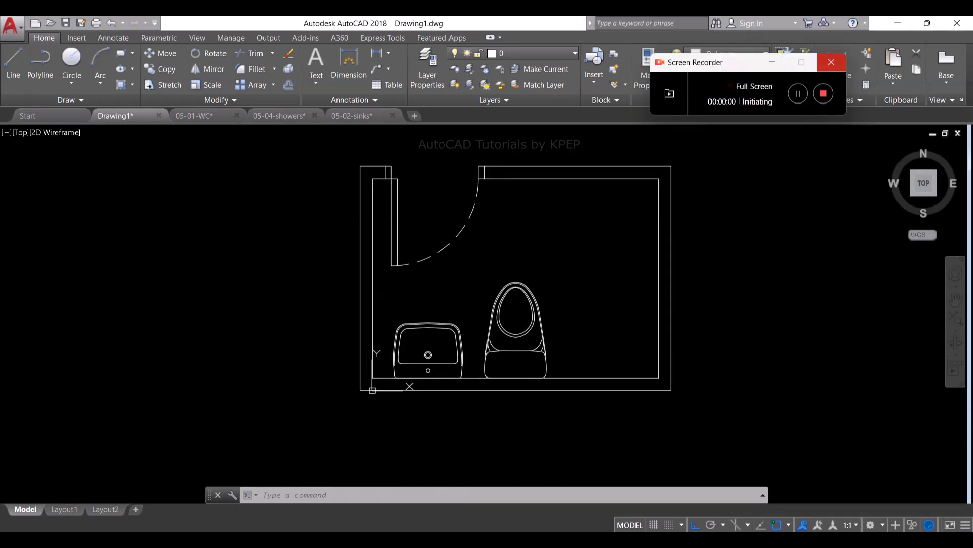
Step: Shift the washbasin another 100 units horizontally toward the left wall
left_click(448, 324)
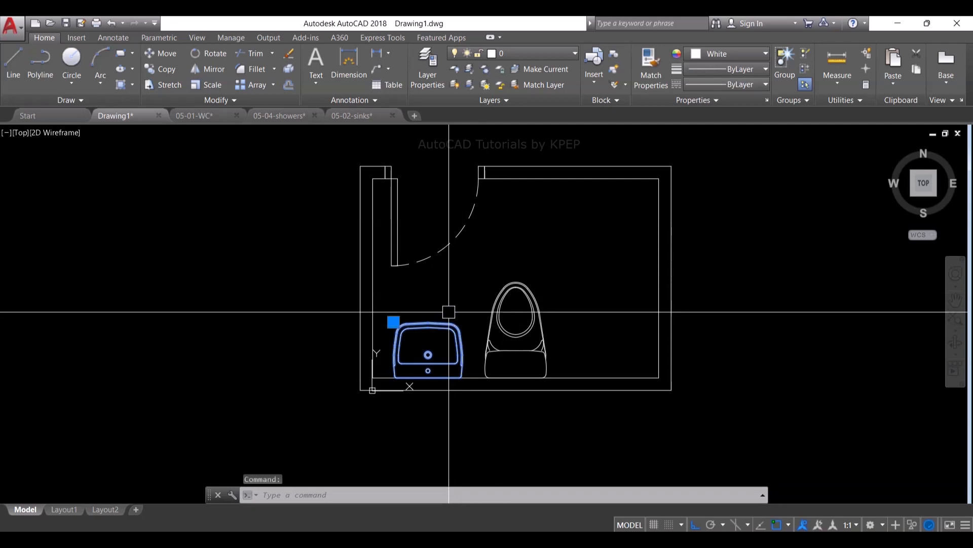
type("m")
key("Return")
left_click(435, 307)
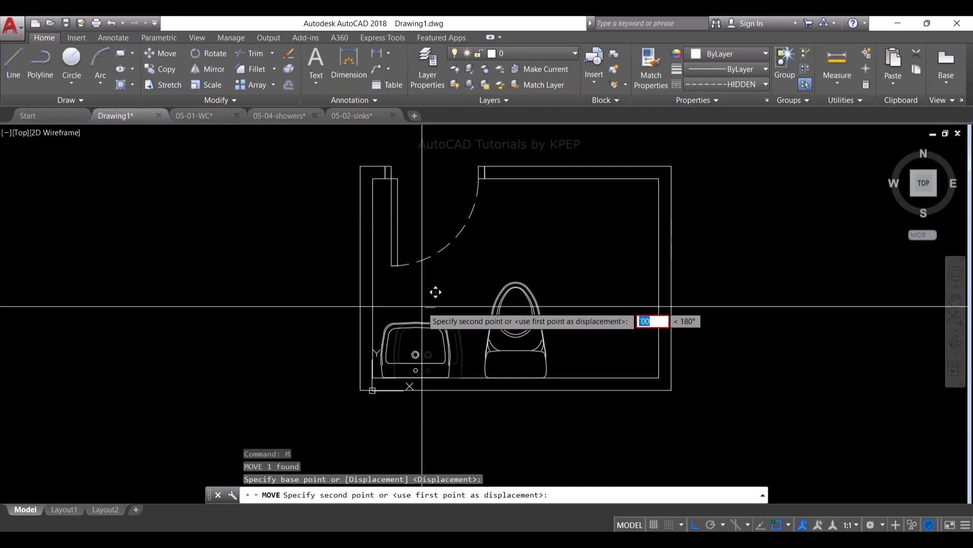
key("Return")
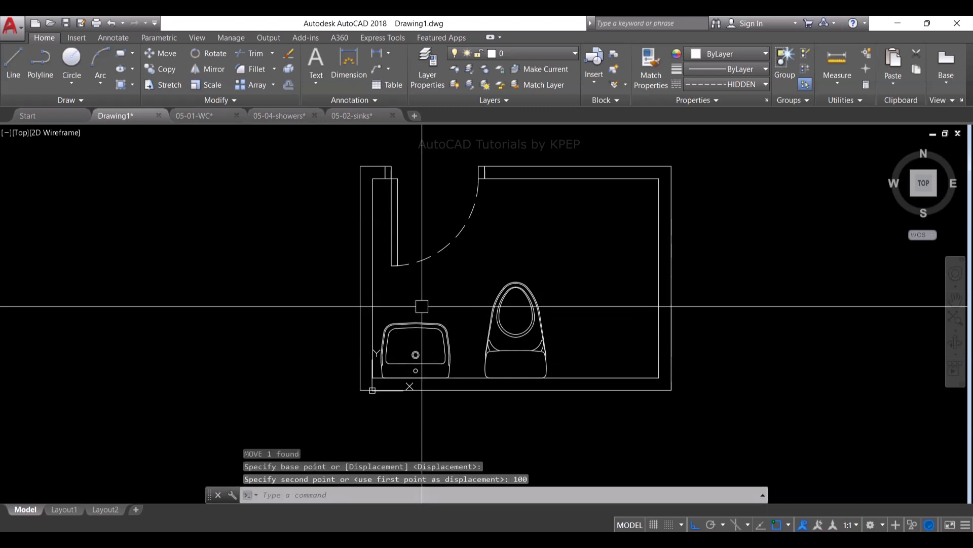
Step: Switch to the 05-04-showers drawing and explode the rectangular shower block with the quarter-circle door swing
left_click(279, 116)
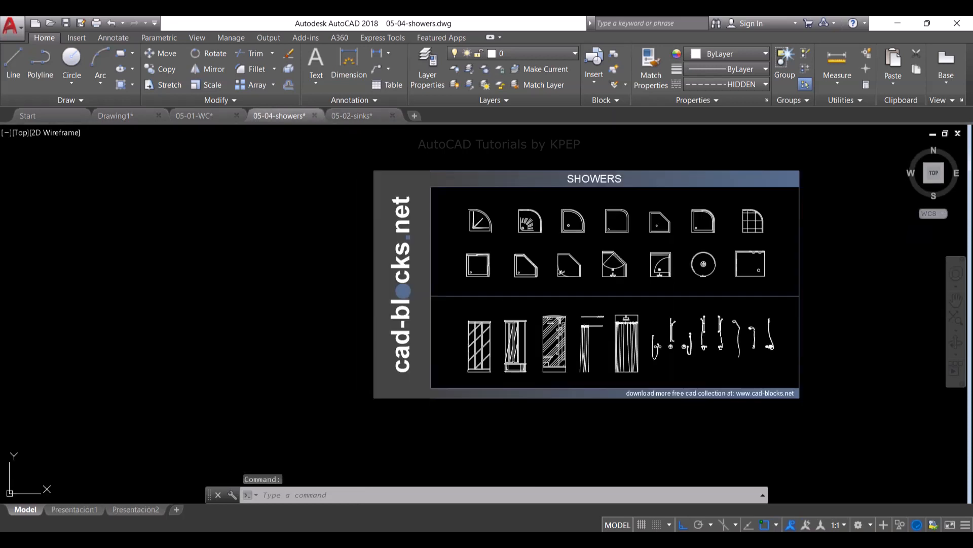
scroll(634, 292, "up", 5)
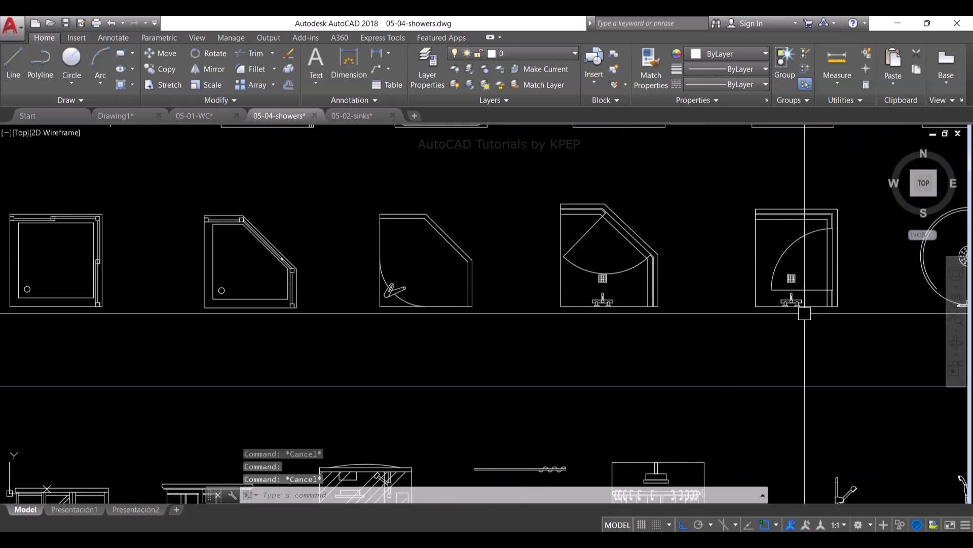
scroll(805, 313, "up", 4)
middle_click_drag(805, 314, 674, 339)
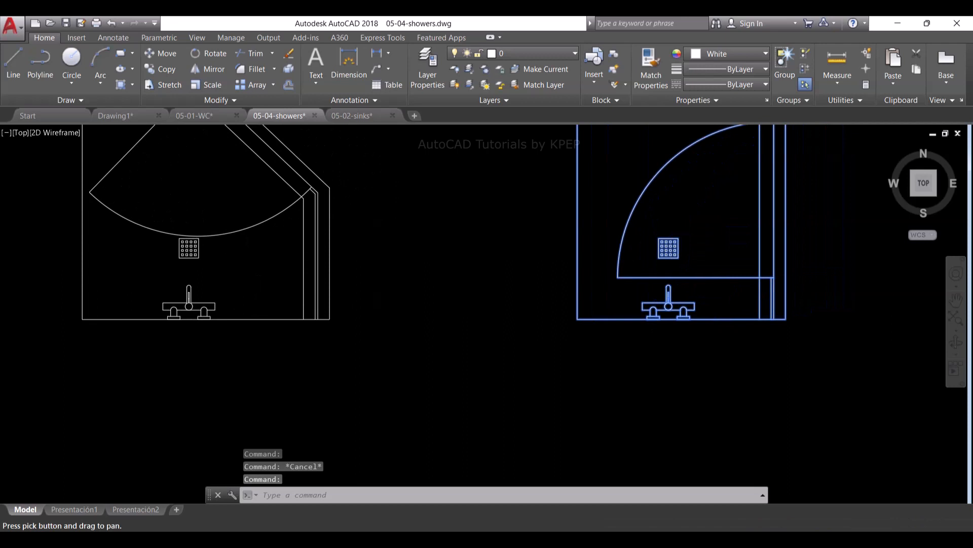
key("Return")
Step: Copy the exploded shower's mixer tap and square drain, and paste them into Drawing1 outside the room's right wall
left_click(601, 211)
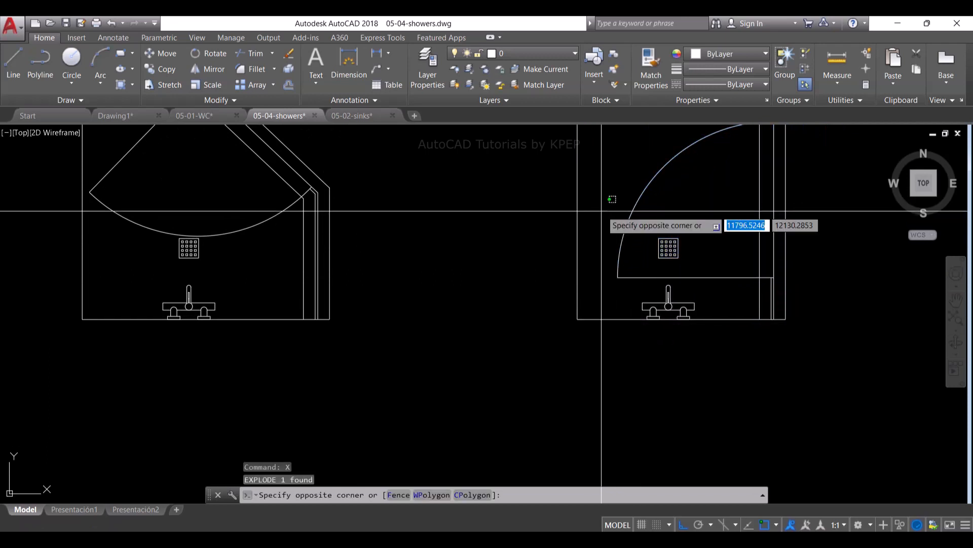
left_click(716, 338)
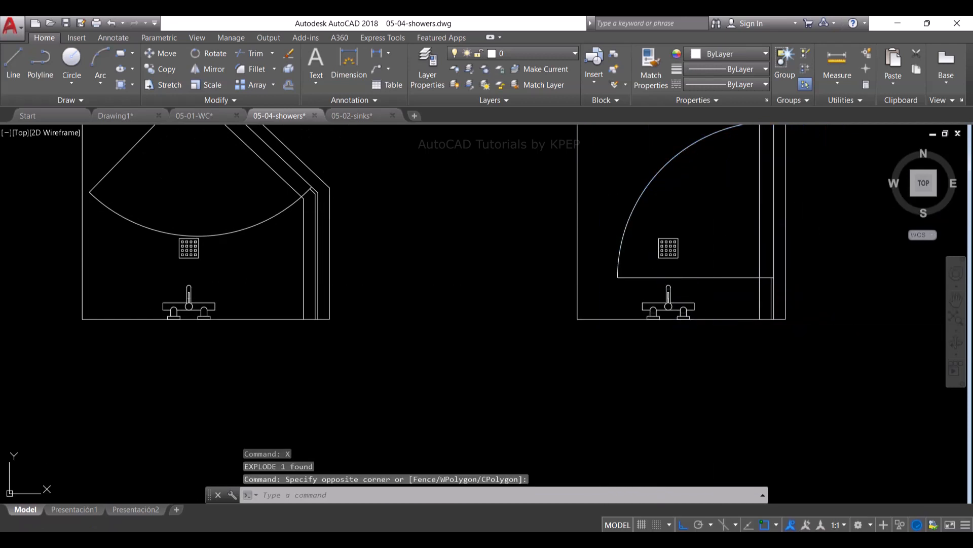
key("ctrl+c")
left_click(152, 116)
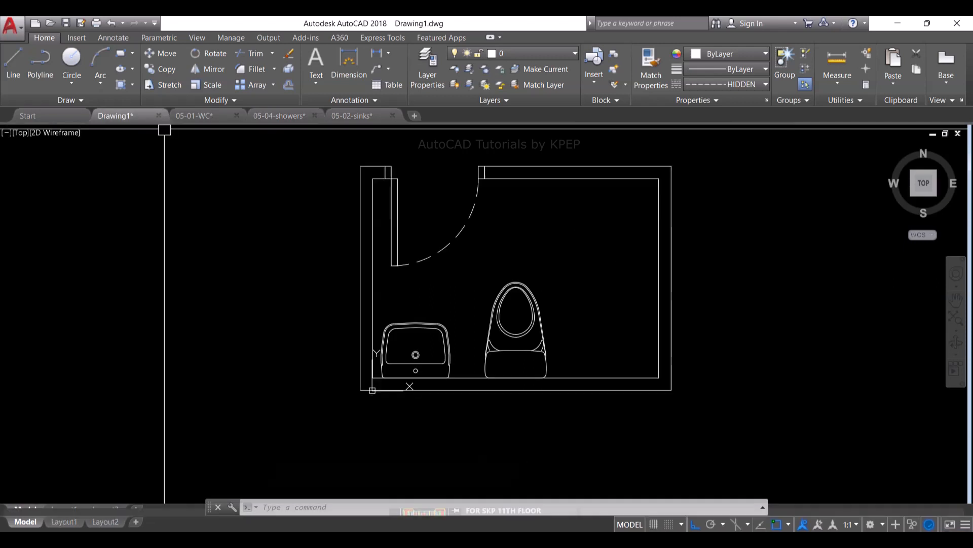
key("ctrl+v")
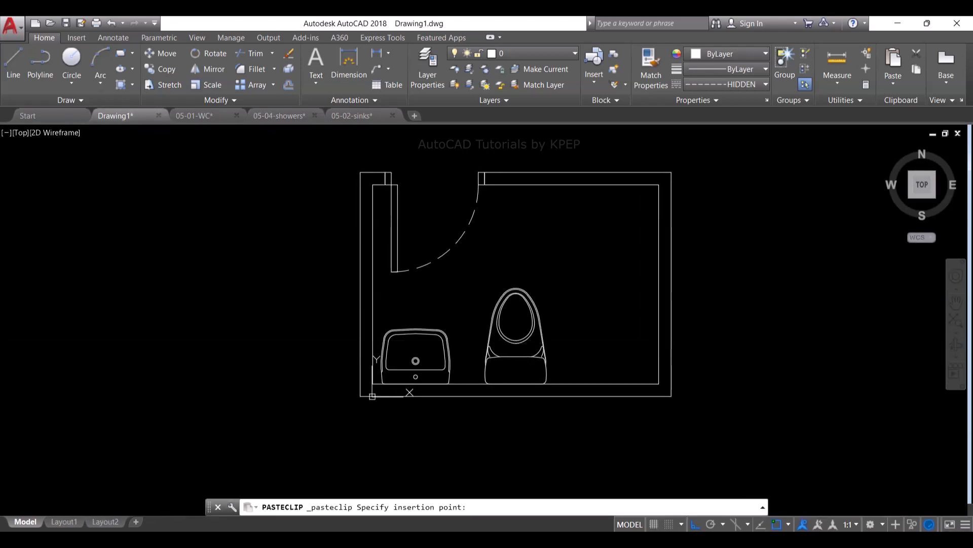
left_click(739, 350)
Step: Move the mixer and drain from the point midway between the mixer's two feet to the room's inner lower-right corner
left_click(712, 256)
left_click(813, 375)
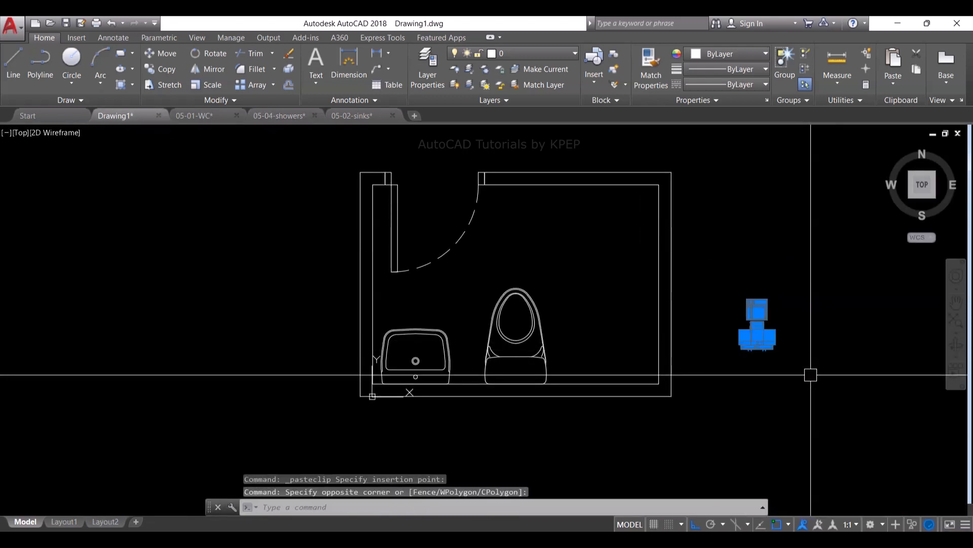
type("m")
key("Return")
right_click(785, 361, "shift")
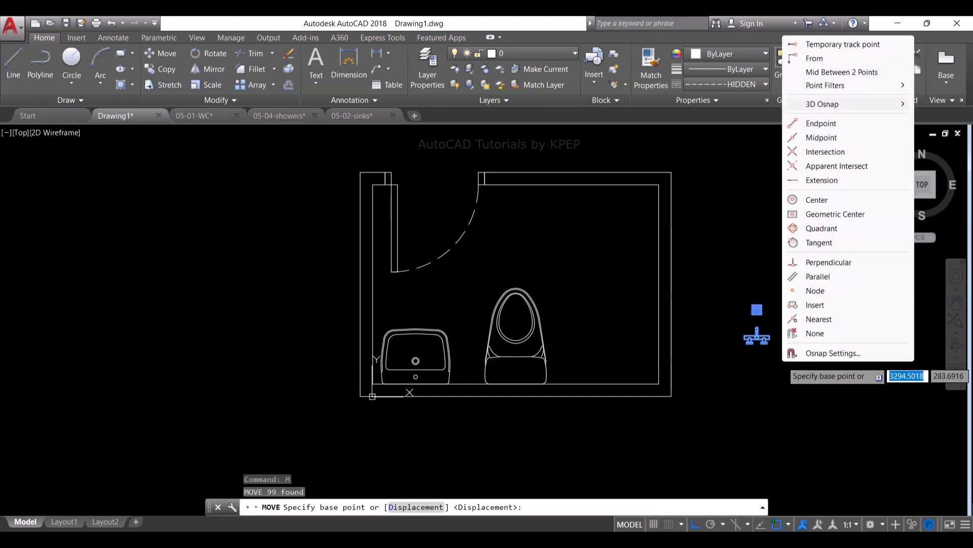
left_click(842, 72)
scroll(759, 379, "up", 6)
left_click(686, 156)
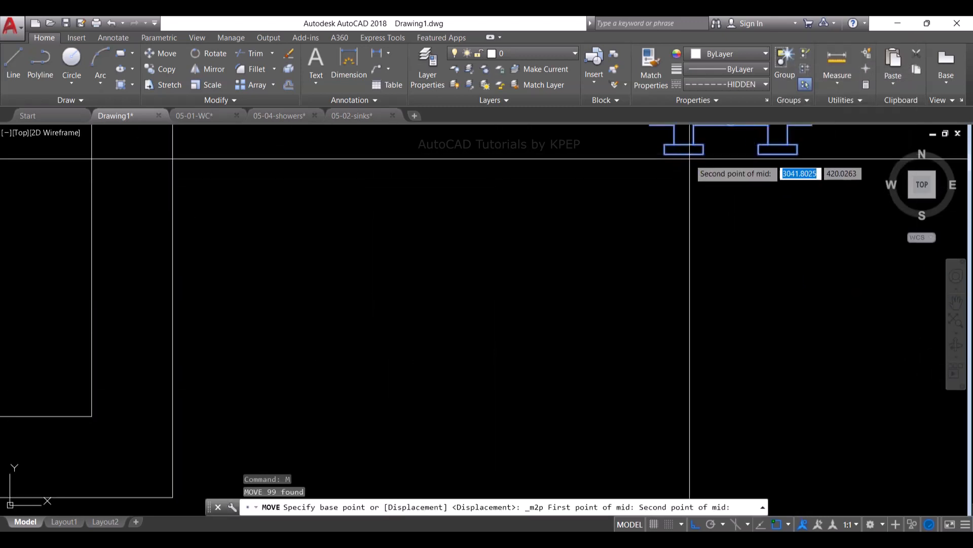
left_click(784, 158)
scroll(755, 212, "down", 3)
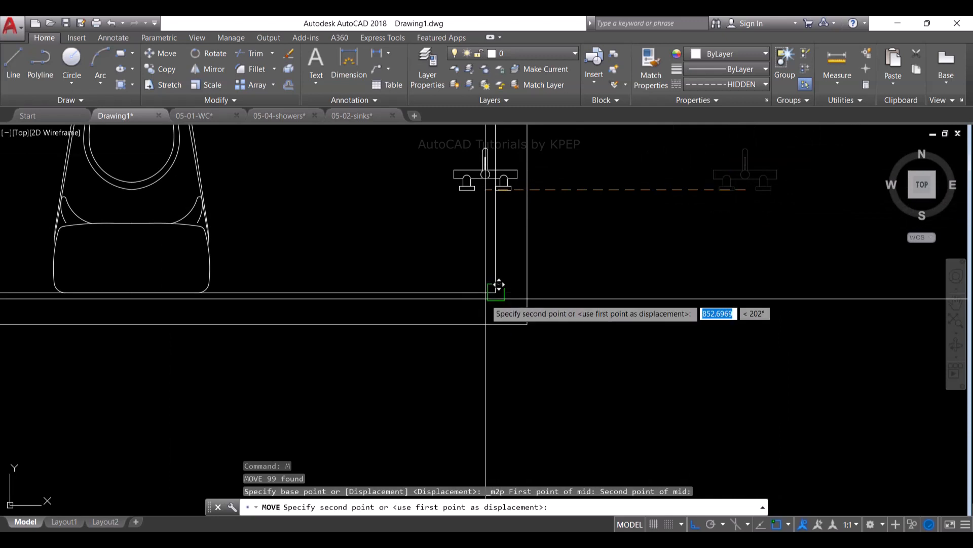
left_click(485, 298)
Step: Move the shower mixer and drain 450 units horizontally away from the right wall, toward the toilet
left_click(420, 175)
left_click(580, 307)
middle_click_drag(528, 350, 674, 331)
type("m")
key("Return")
left_click(719, 365)
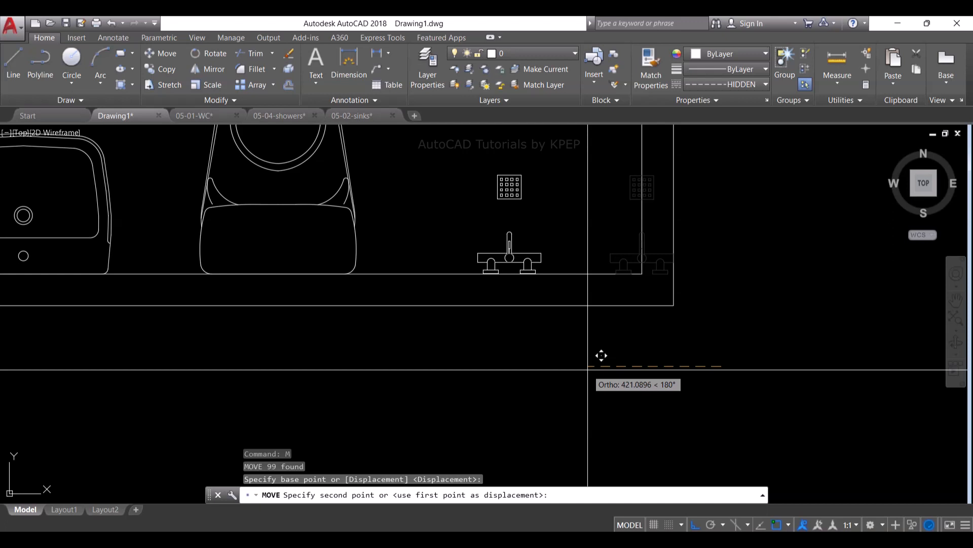
type("450")
key("Return")
scroll(588, 355, "down", 5)
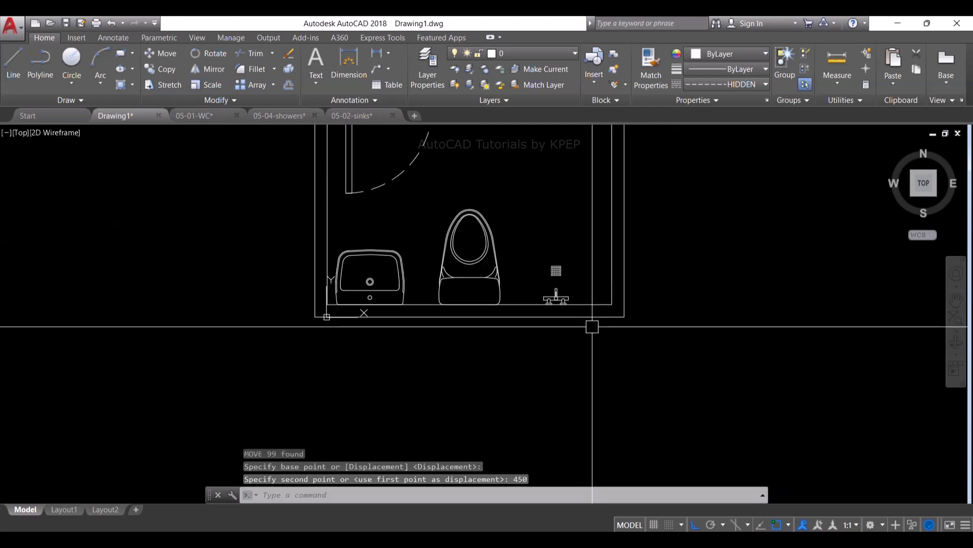
scroll(616, 186, "up", 2)
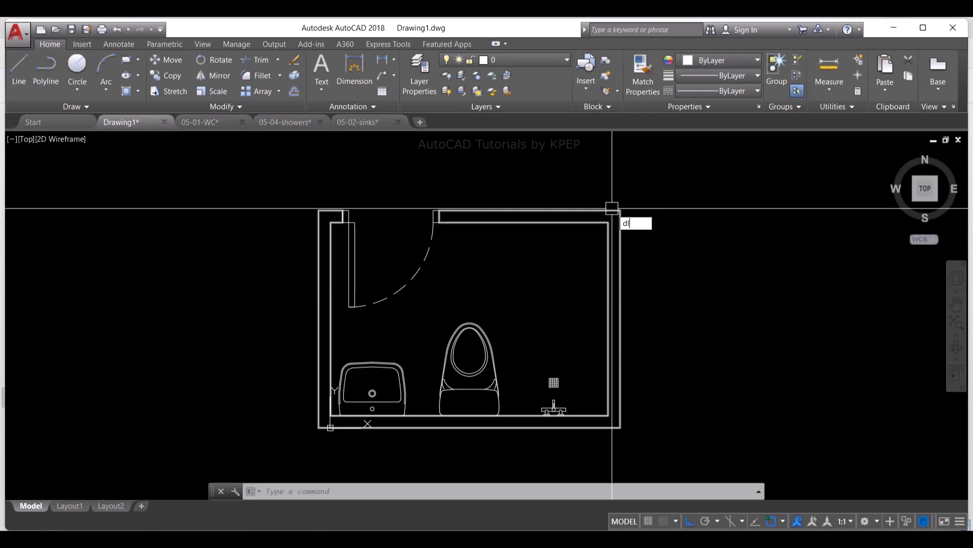
Step: Add a linear dimension above the top wall from the outer left corner to the left edge of the door opening
type("dli")
key("Return")
scroll(336, 201, "up", 4)
left_click(291, 225)
left_click(344, 225)
scroll(350, 213, "down", 3)
scroll(364, 259, "up", 3)
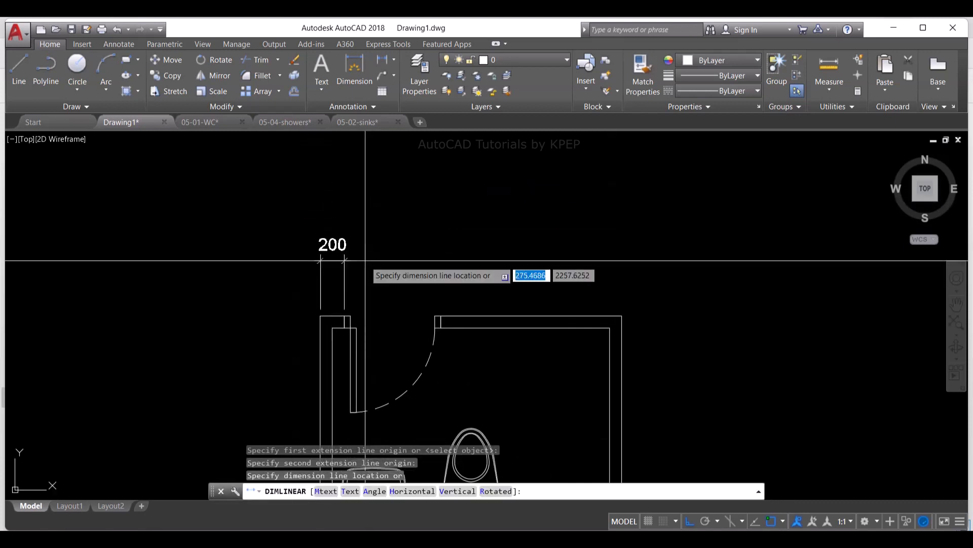
left_click(365, 261)
Step: Continue the dimension chain above the top wall across the door opening and on to the outer right corner
type("dco")
key("Return")
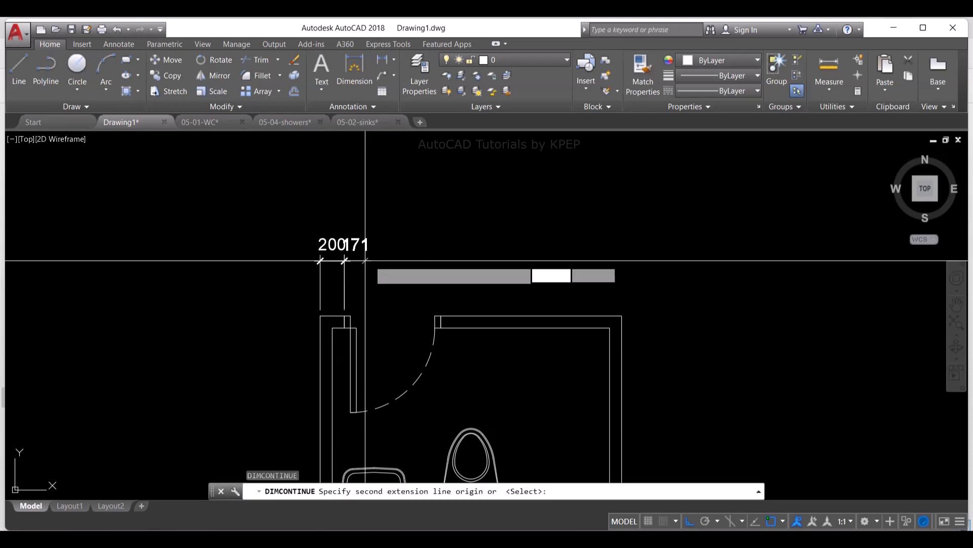
left_click(441, 315)
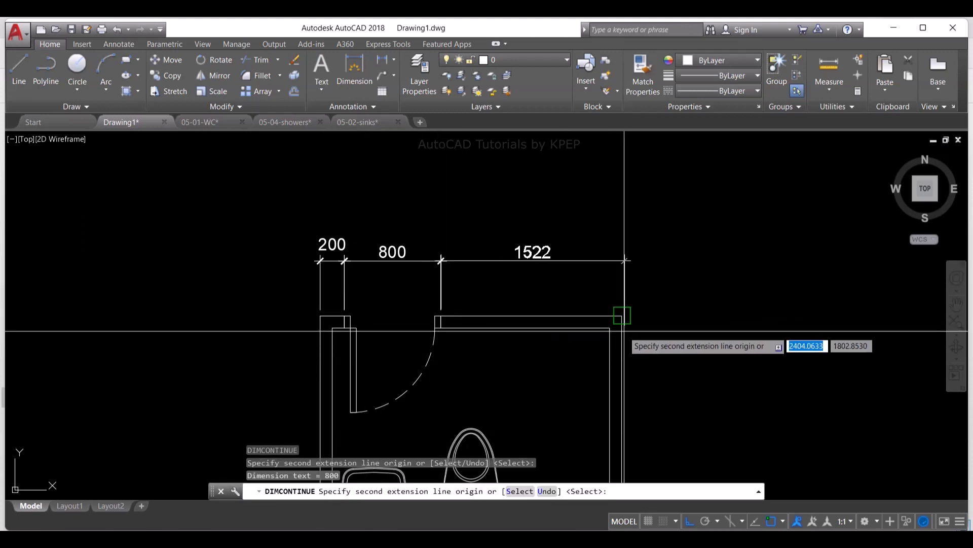
scroll(623, 315, "up", 4)
scroll(622, 316, "down", 2)
left_click(623, 315)
key("Return")
key("Return")
scroll(568, 291, "down", 4)
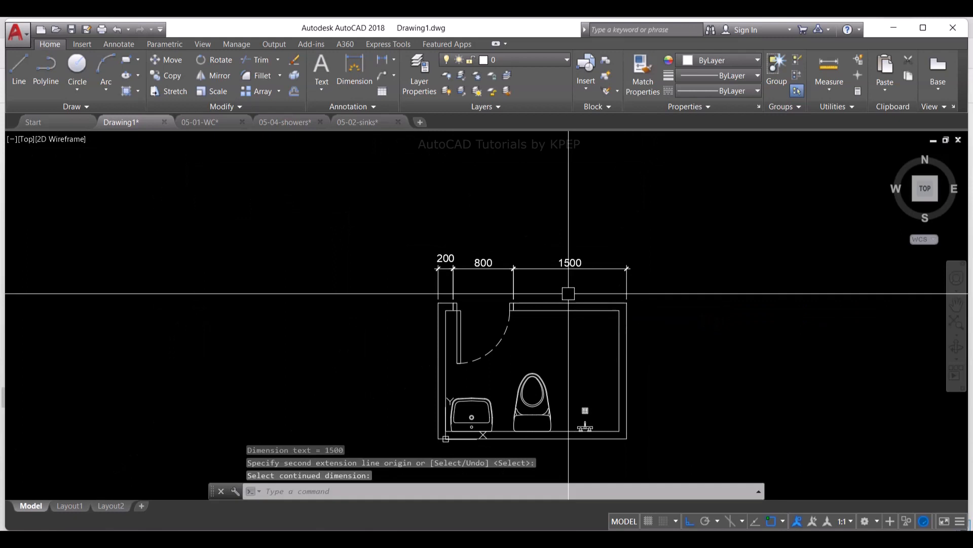
Step: Add an overall width dimension between the outer upper corners, placed above the existing dimension chain
scroll(568, 291, "up", 4)
type("dli")
key("Return")
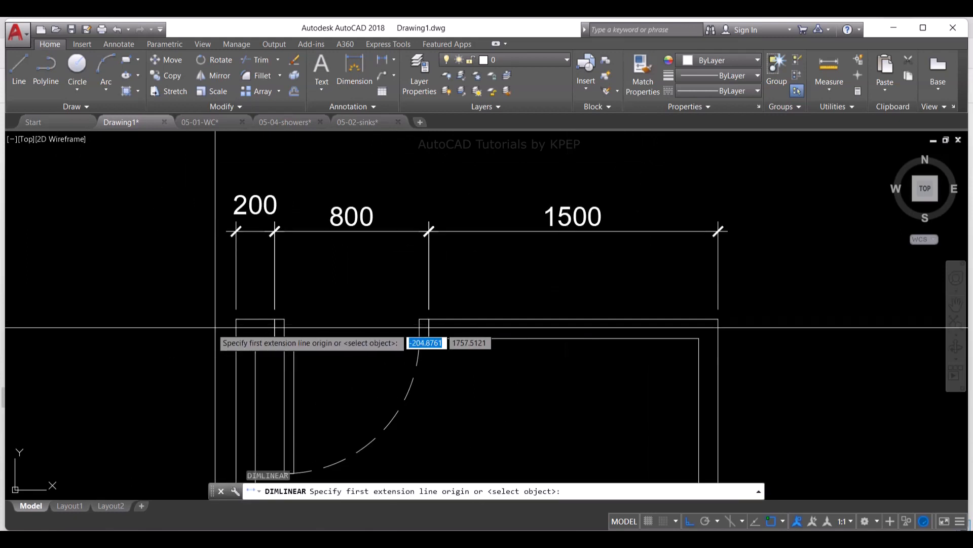
left_click(236, 319)
left_click(718, 319)
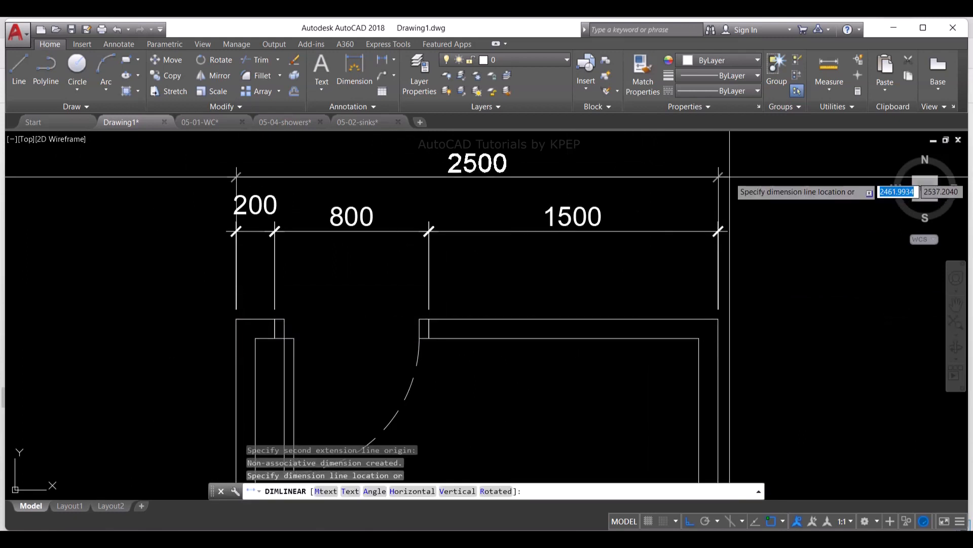
left_click(729, 183)
Step: Lower the text of the short dimension left of the door so it sits closer to its dimension line
middle_click_drag(242, 237, 336, 225)
left_click(349, 202)
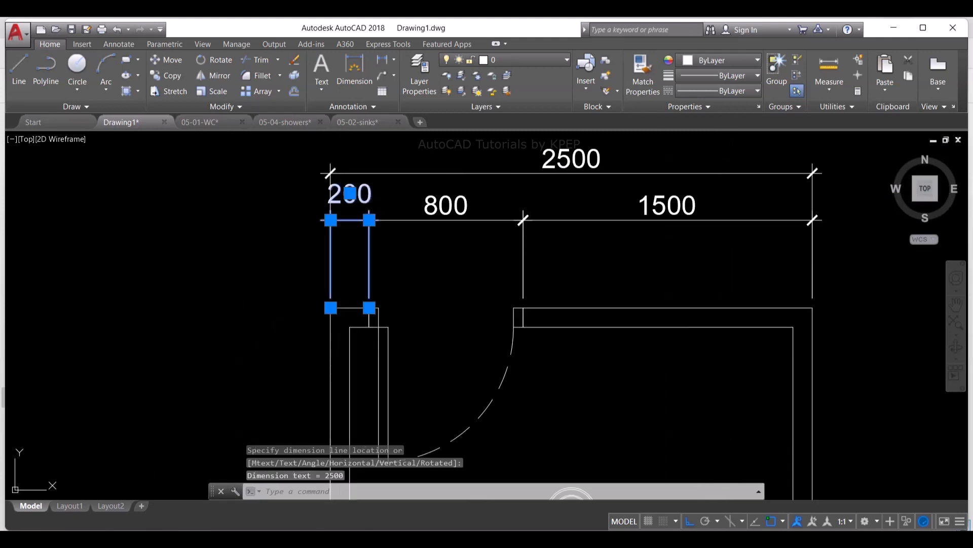
scroll(349, 201, "up", 6)
left_click(350, 184)
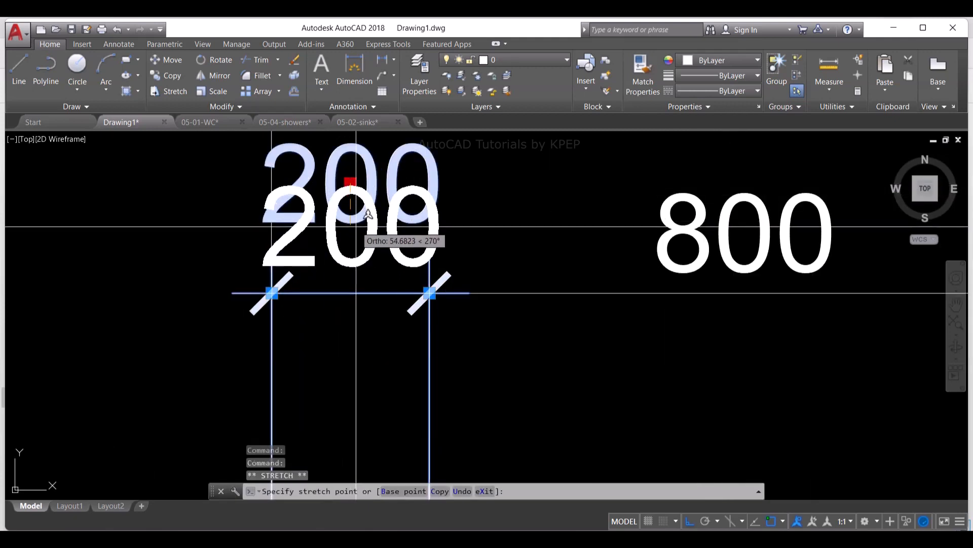
left_click(349, 229)
scroll(385, 208, "down", 6)
key("Escape")
Step: Add a vertical linear dimension of the room's full outer height, placed outside the left wall
type("dli")
key("Return")
left_click(357, 316)
middle_click_drag(367, 339, 365, 123)
middle_click_drag(370, 398, 386, 297)
left_click(371, 345)
scroll(339, 299, "down", 2)
middle_click_drag(323, 280, 320, 305)
left_click(323, 293)
scroll(372, 283, "down", 2)
middle_click_drag(394, 269, 397, 311)
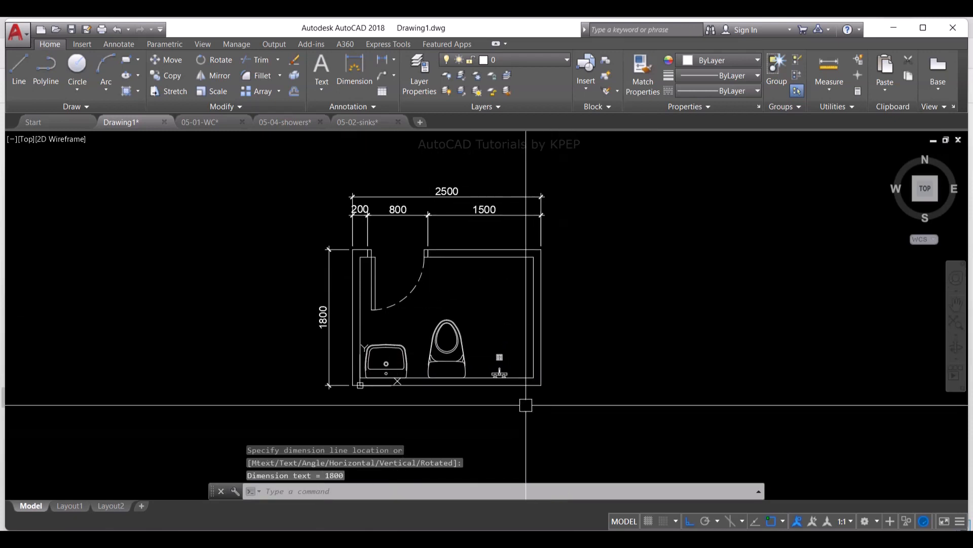
middle_click_drag(448, 331, 447, 326)
Step: Dimension the left wall's thickness with a horizontal linear dimension placed below the plan
key("Return")
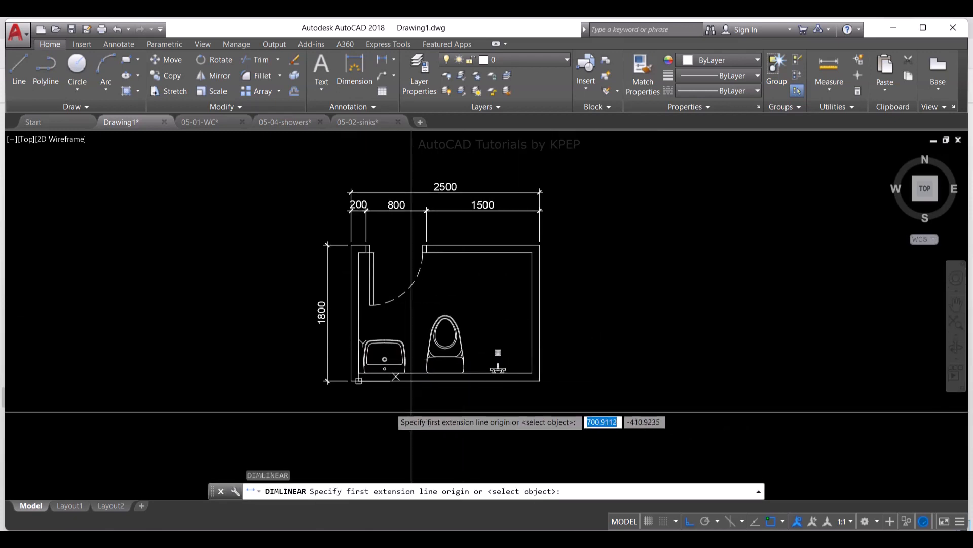
scroll(381, 399, "up", 4)
left_click(305, 347)
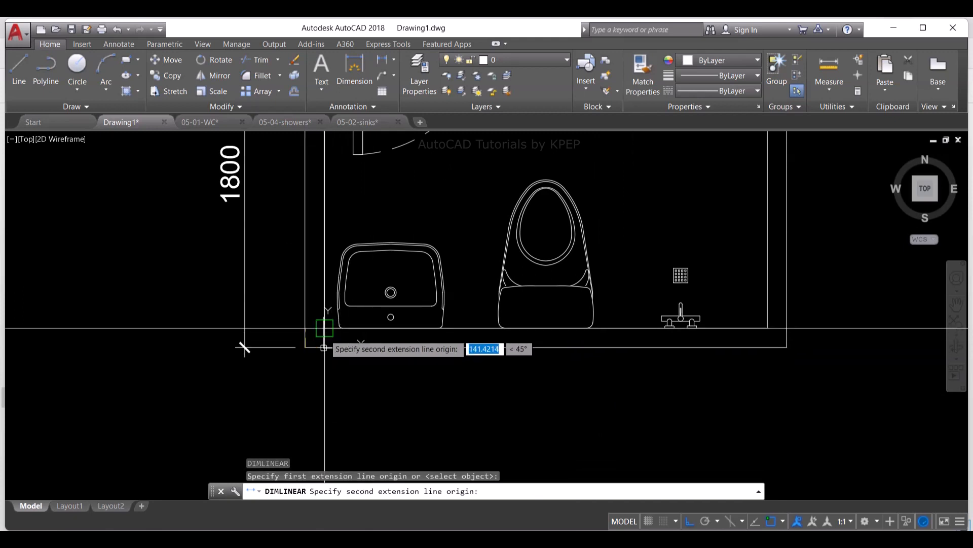
left_click(329, 348)
left_click(330, 405)
Step: Continue the lower dimension chain to the centres of the washbasin, toilet and shower mixer, ending at the inner right wall face
type("dco")
key("Return")
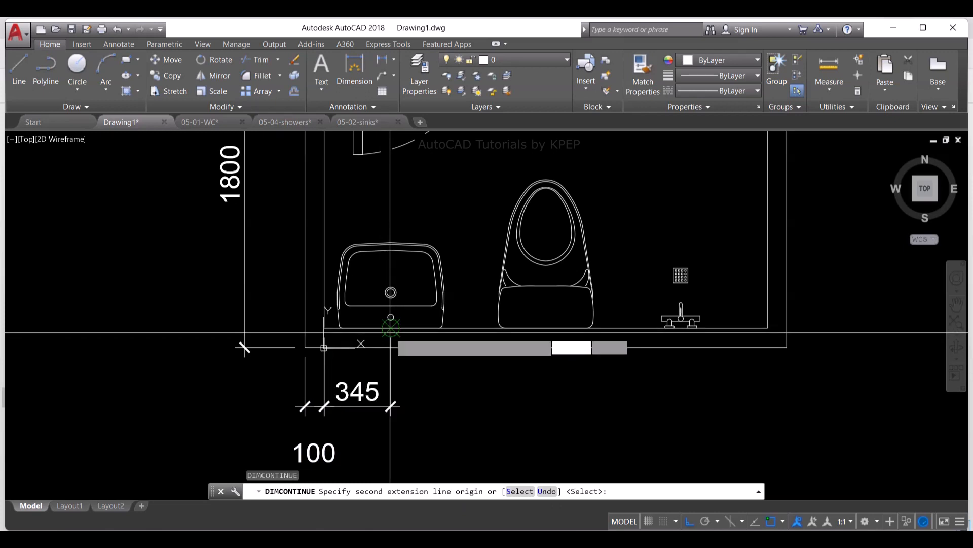
left_click(390, 332)
left_click(546, 330)
scroll(681, 332, "up", 4)
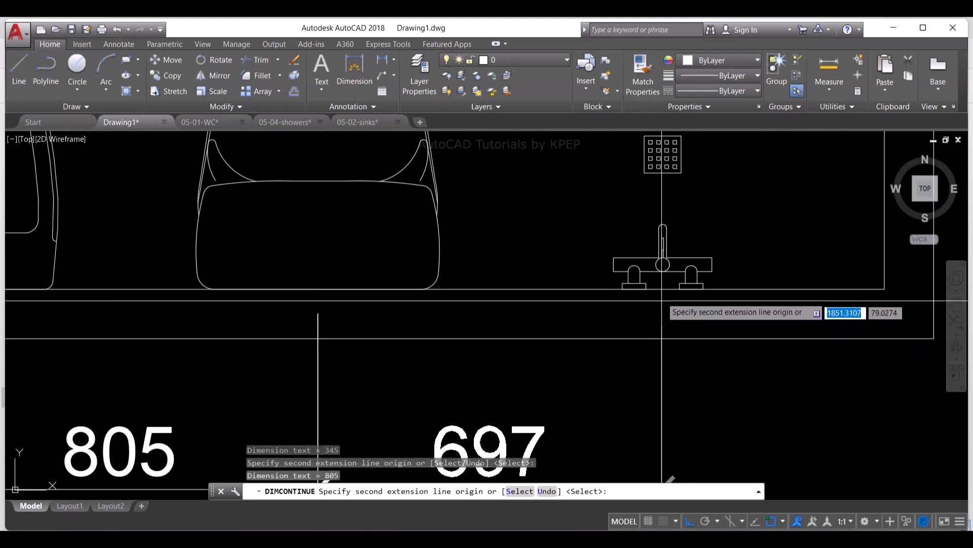
left_click(663, 264)
scroll(706, 343, "down", 2)
left_click(817, 309)
key("Return")
scroll(741, 347, "down", 4)
key("Return")
middle_click_drag(592, 397, 536, 388)
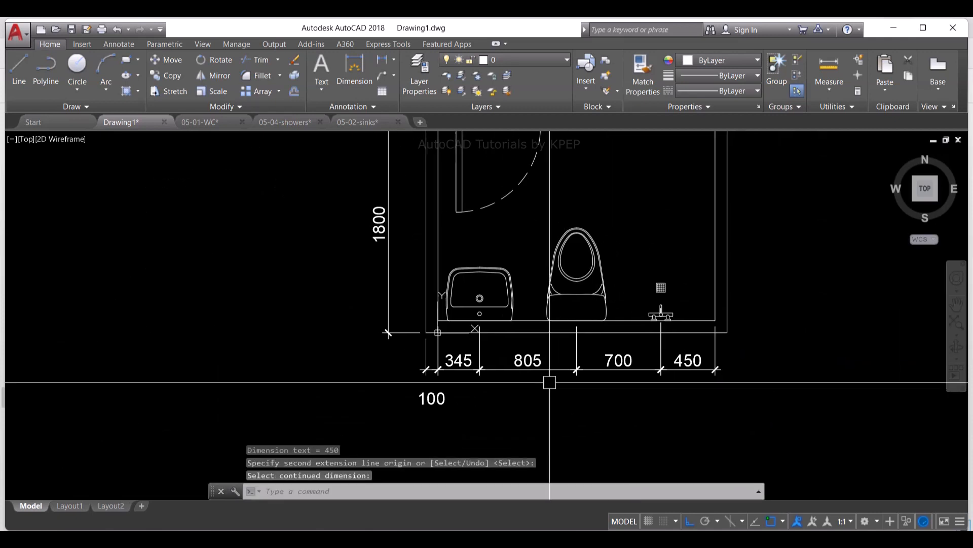
Step: Dimension the right wall's thickness below the plan, in line with the lower dimension chain
key("Return")
scroll(701, 325, "up", 4)
left_click(739, 314)
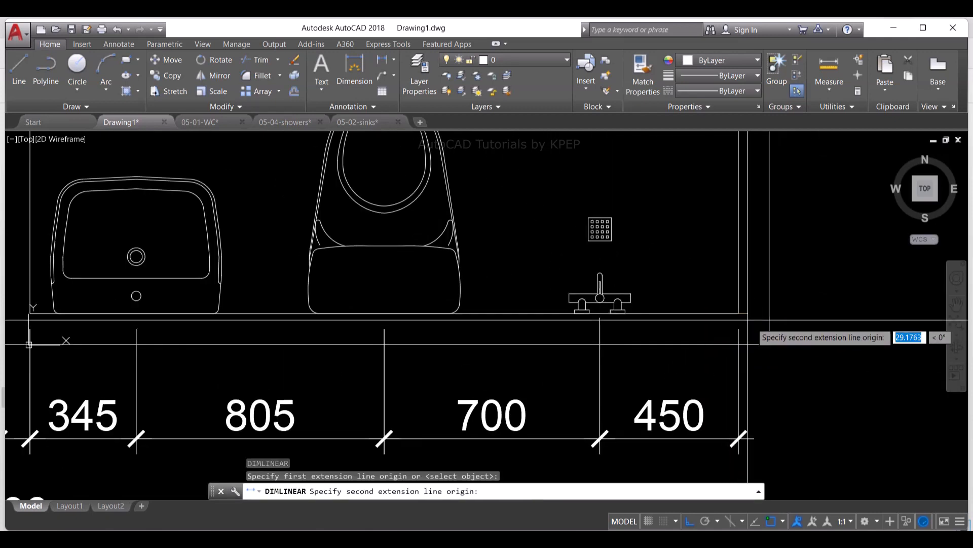
left_click(765, 339)
left_click(745, 439)
middle_click_drag(500, 446, 571, 396)
type("dli")
key("Return")
left_click(70, 293)
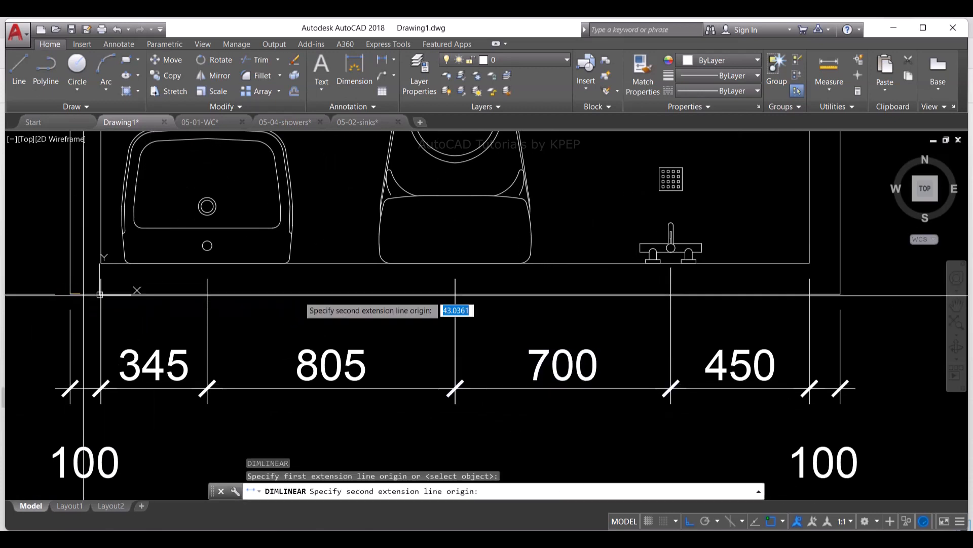
key("Escape")
Step: Add an overall width dimension between the outer lower corners, placed beneath the lower dimension chain
type("d")
key("Return")
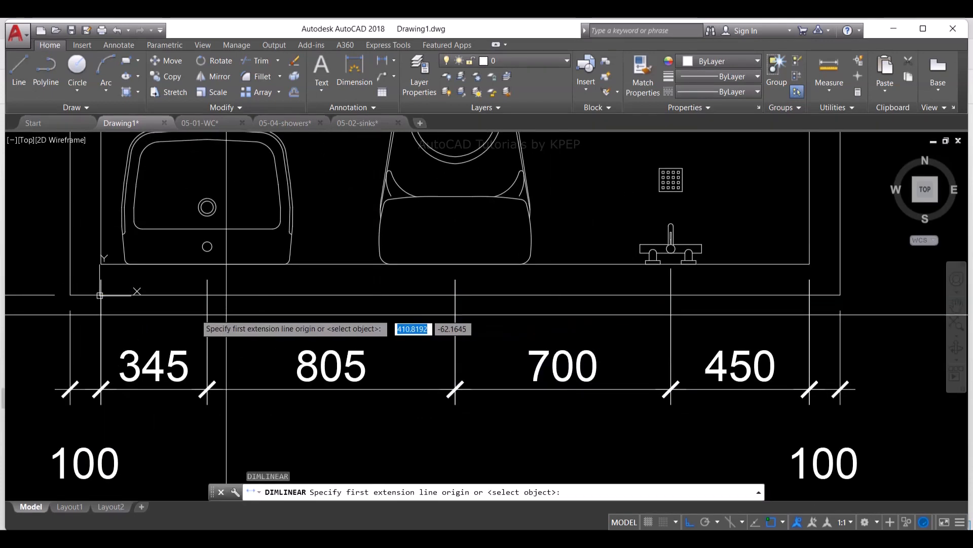
left_click(70, 294)
left_click(841, 293)
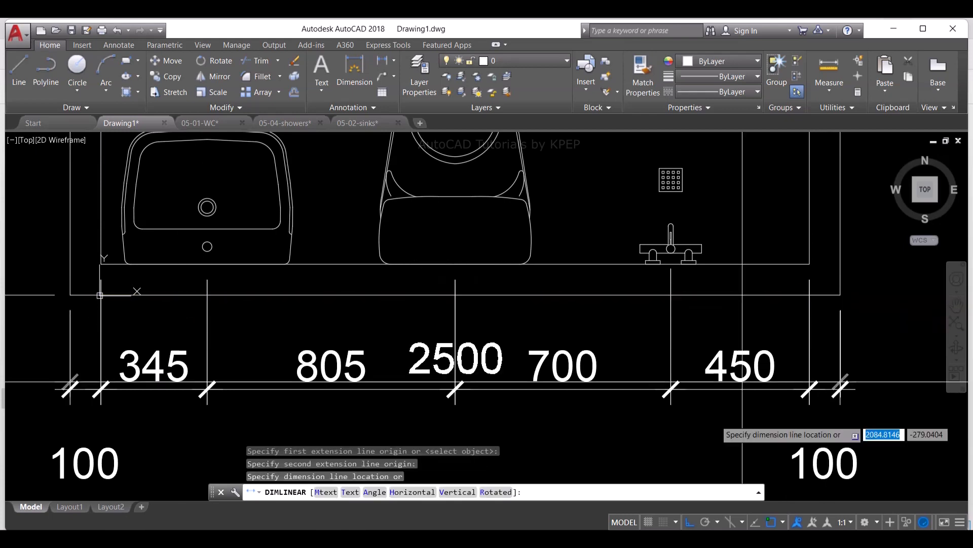
middle_click_drag(710, 465, 720, 293)
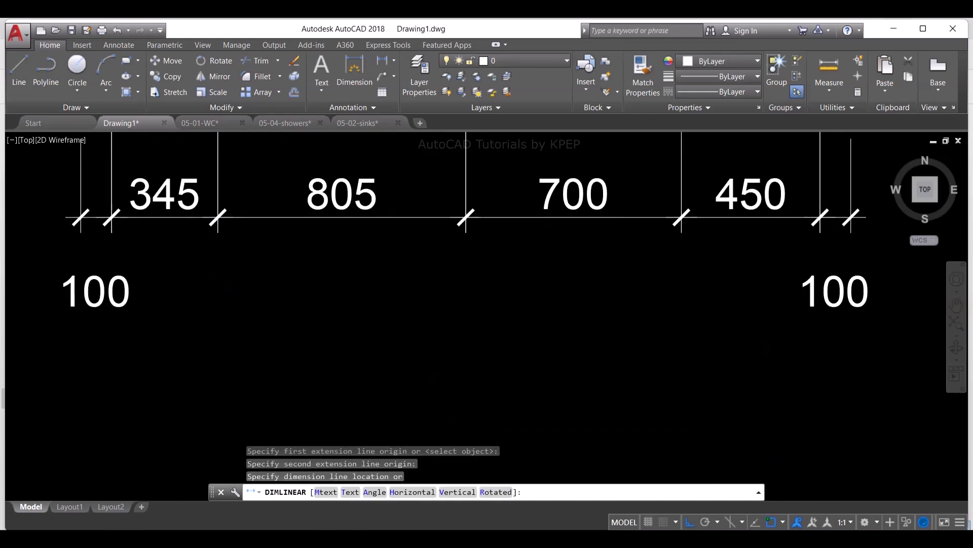
left_click(714, 292)
Step: Move the left wall's thickness text above the lower dimension chain and shift it outward over the outer wall face
left_click(113, 276)
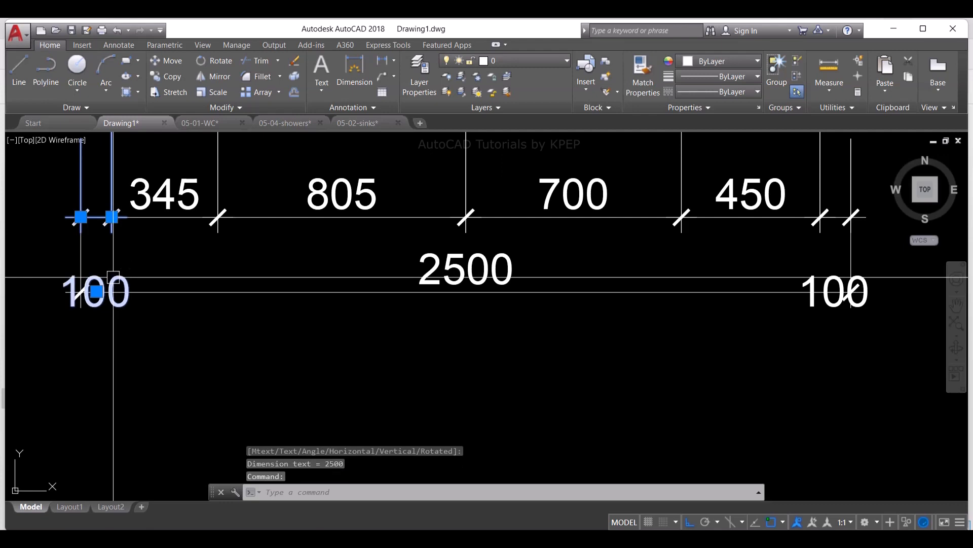
left_click(95, 291)
scroll(90, 193, "up", 2)
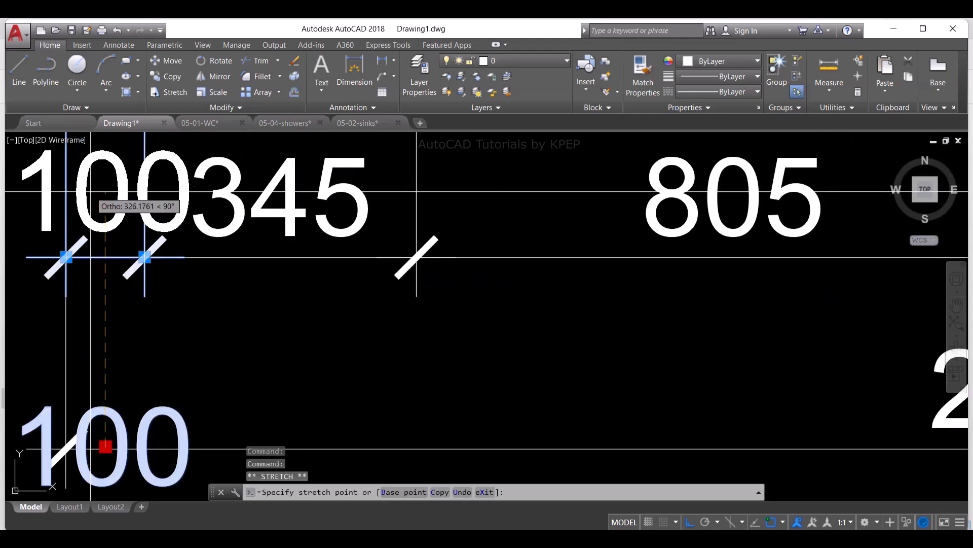
left_click(92, 176)
scroll(104, 231, "down", 2)
left_click(109, 209)
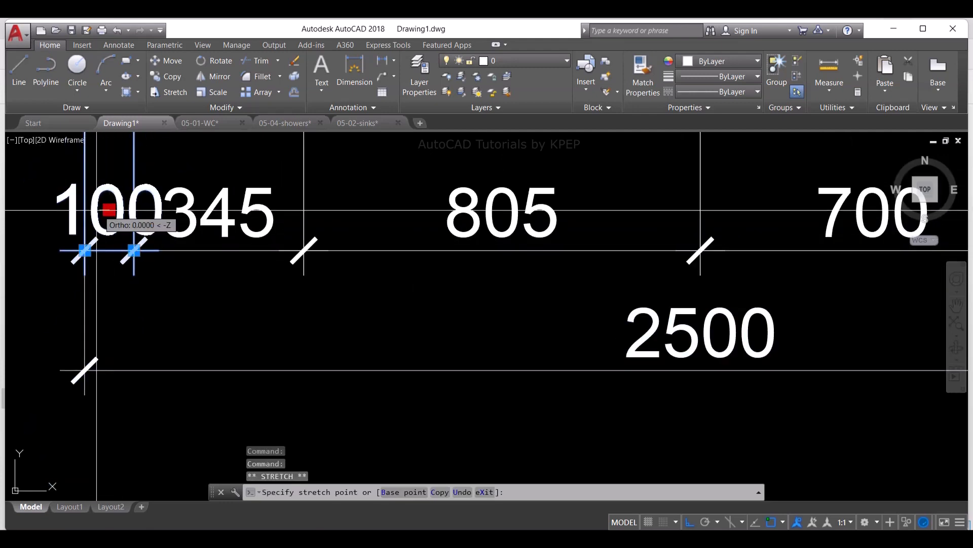
left_click(85, 209)
Step: Move the right wall's thickness text above the lower dimension chain and shift it outward over the outer wall face
scroll(195, 250, "down", 2)
middle_click_drag(611, 274, 519, 273)
scroll(543, 276, "up", 3)
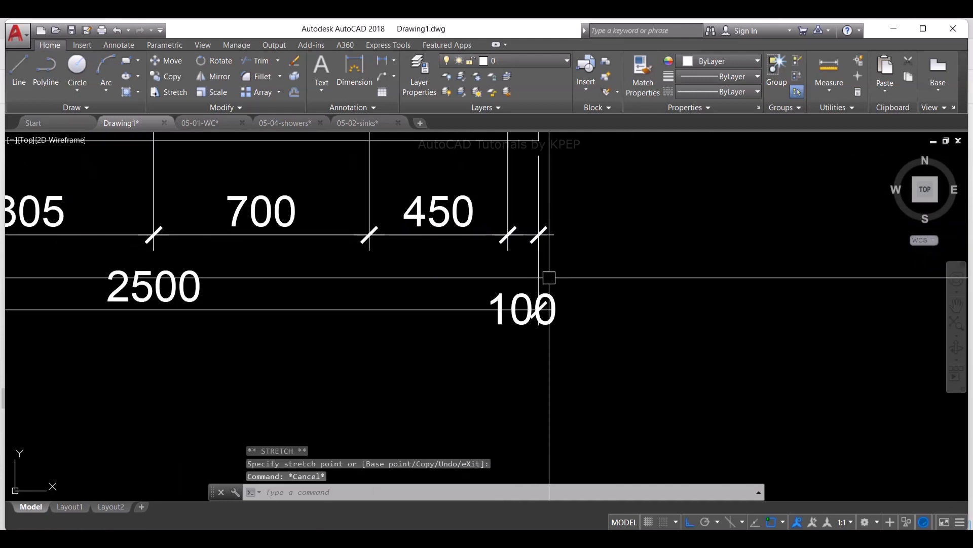
left_click(507, 327)
left_click(507, 328)
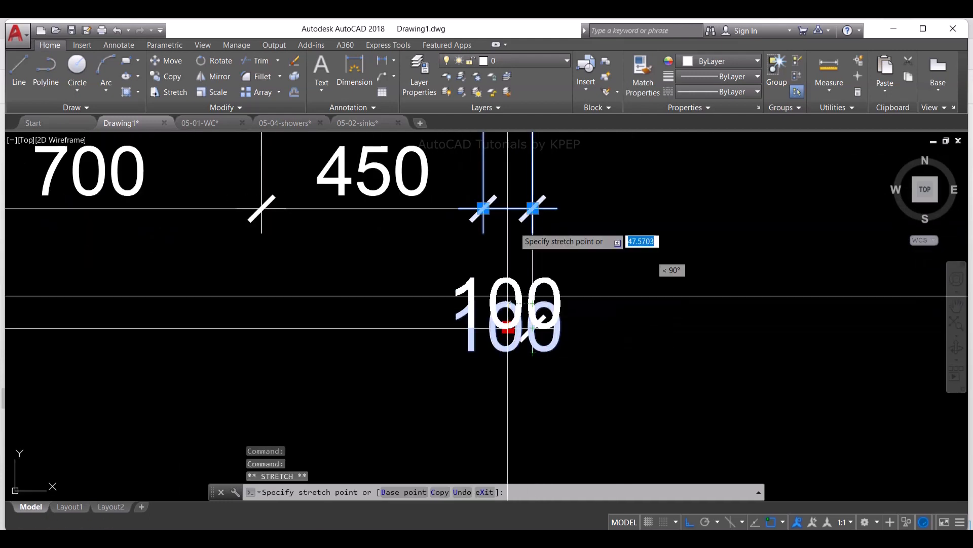
left_click(507, 170)
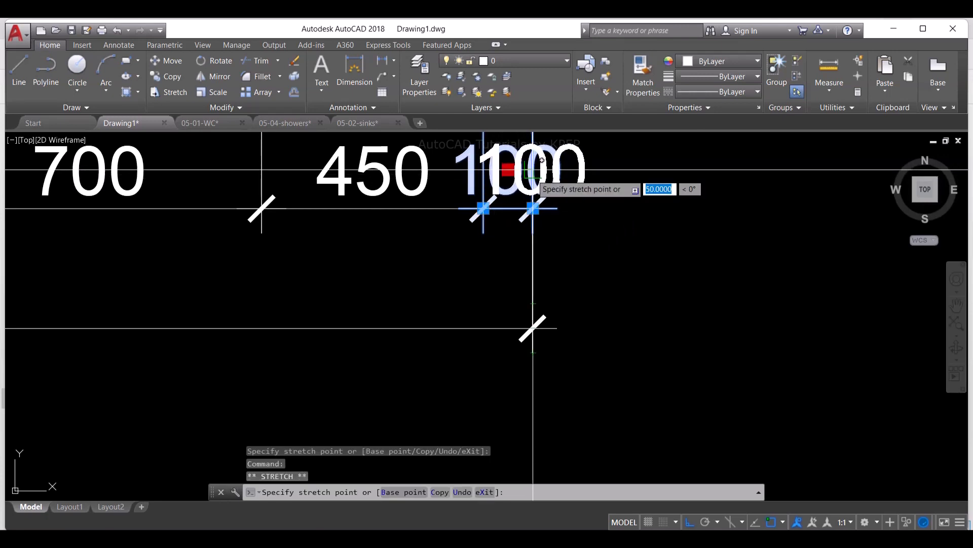
scroll(558, 238, "down", 5)
key("Escape")
middle_click_drag(431, 202, 446, 356)
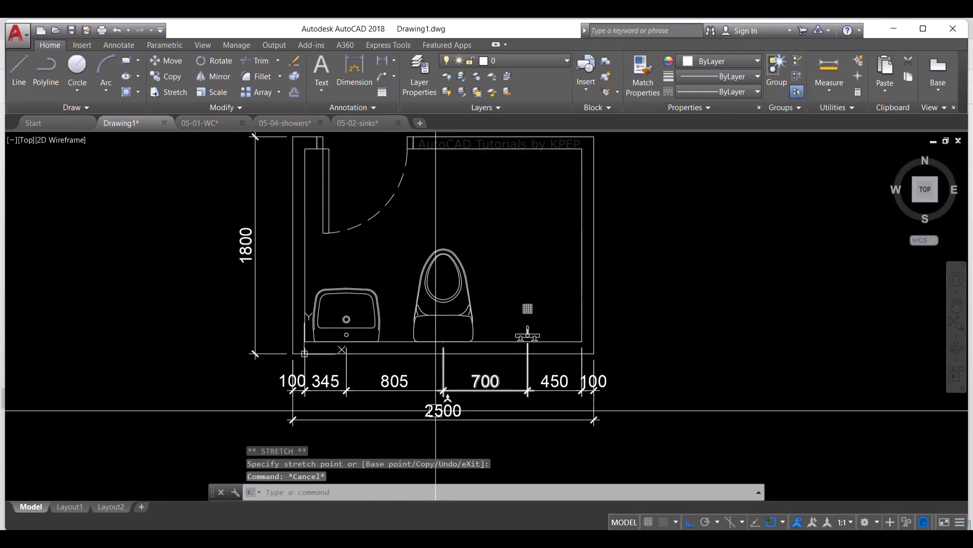
Step: Stretch the washbasin's centre point in the lower dimension chain 5 units toward the left wall
middle_click_drag(436, 403, 440, 350)
scroll(441, 336, "up", 3)
type("s")
key("space")
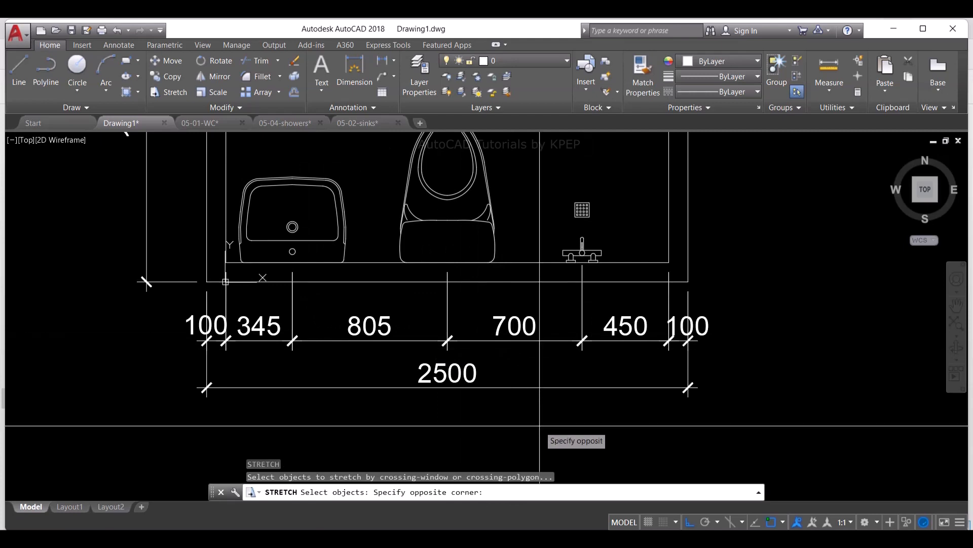
left_click(533, 420)
scroll(531, 421, "down", 2)
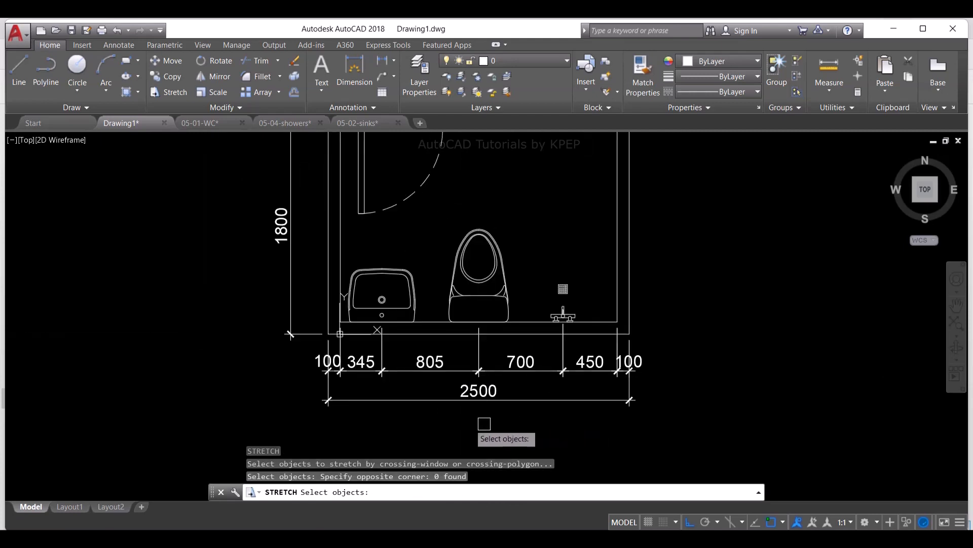
left_click(372, 257)
key("space")
left_click(412, 243)
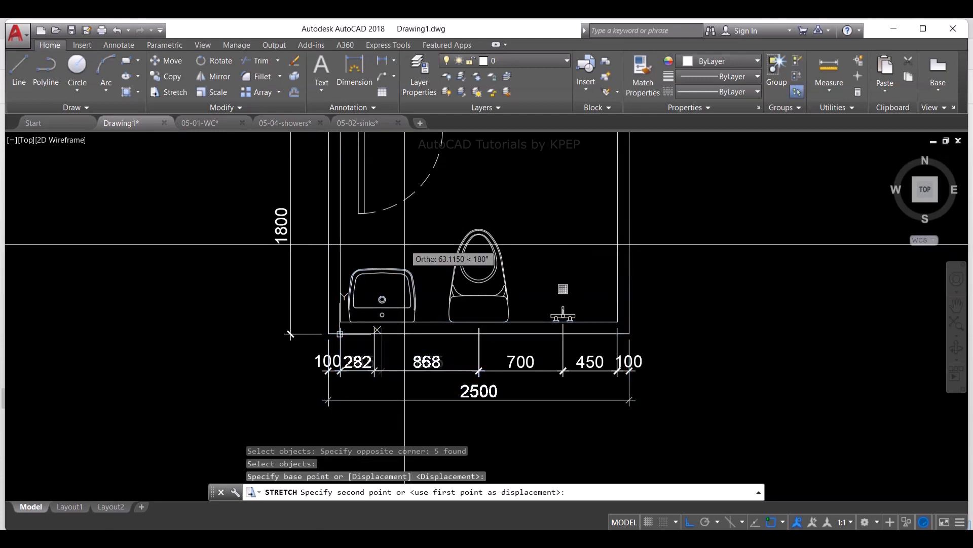
type("5")
key("Return")
Step: Move the washbasin 5 units toward the left wall to match its dimensioned centre
left_click(398, 284)
left_click(379, 244)
type("m")
key("space")
left_click(423, 238)
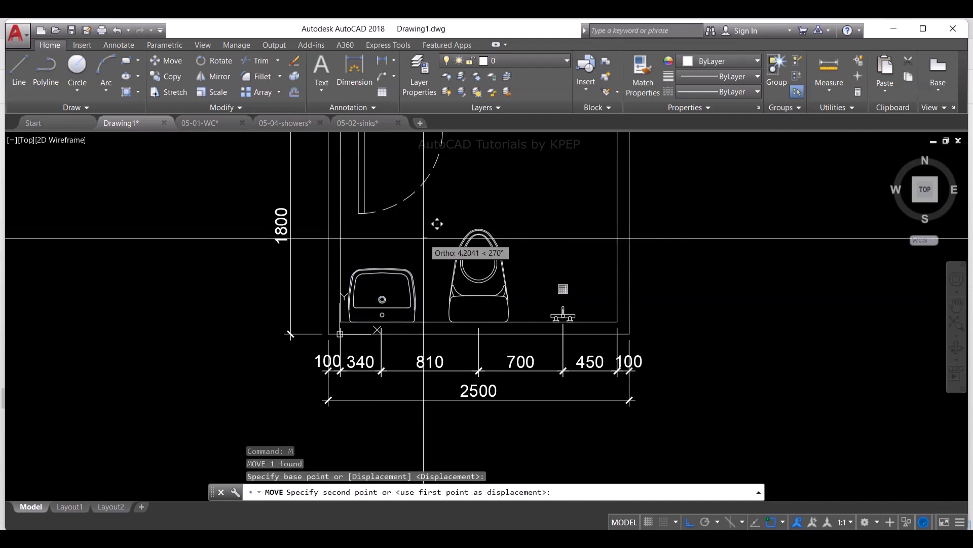
key("Return")
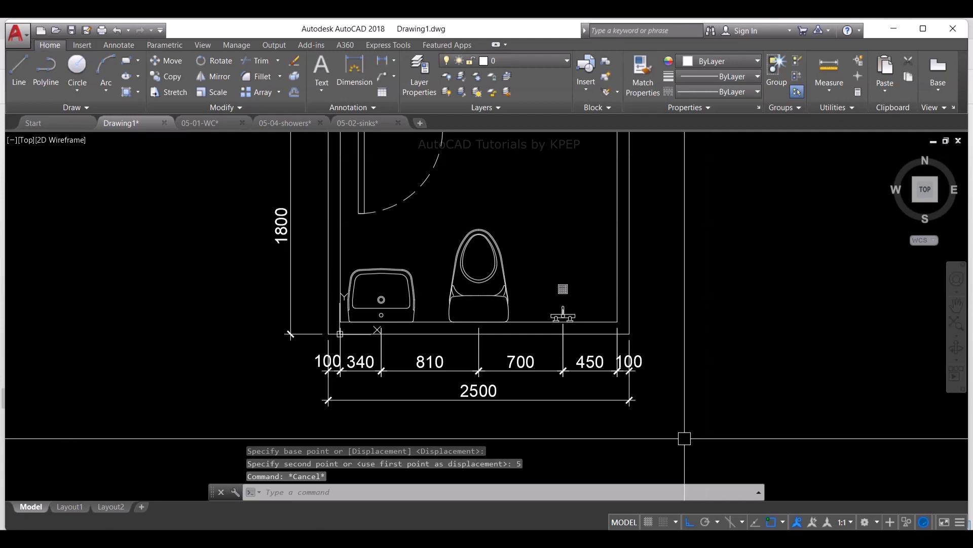
key("Escape")
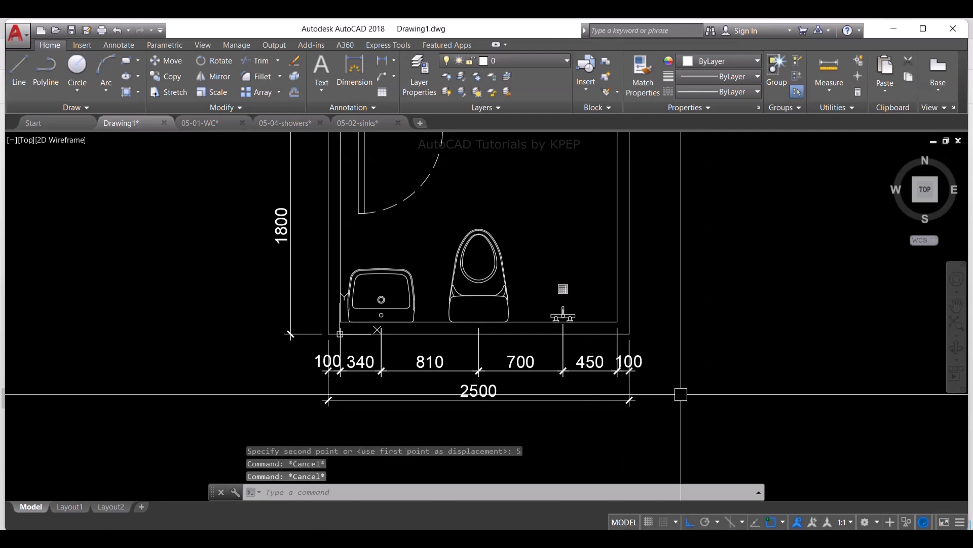
Step: Dimension the upper wall's thickness with a vertical linear dimension placed to the right of the plan
type("e")
key("Return")
scroll(707, 406, "down", 2)
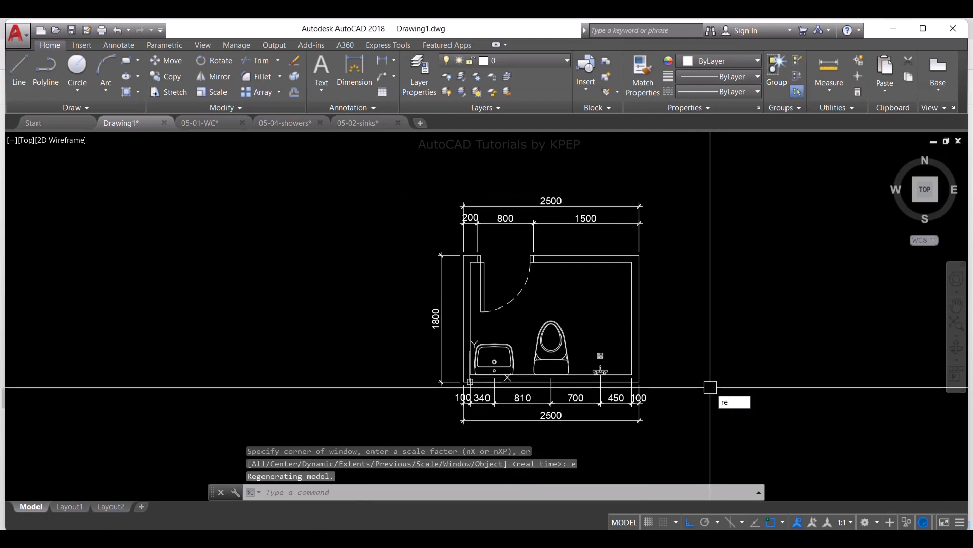
key("Return")
key("Escape")
type("dli")
key("Return")
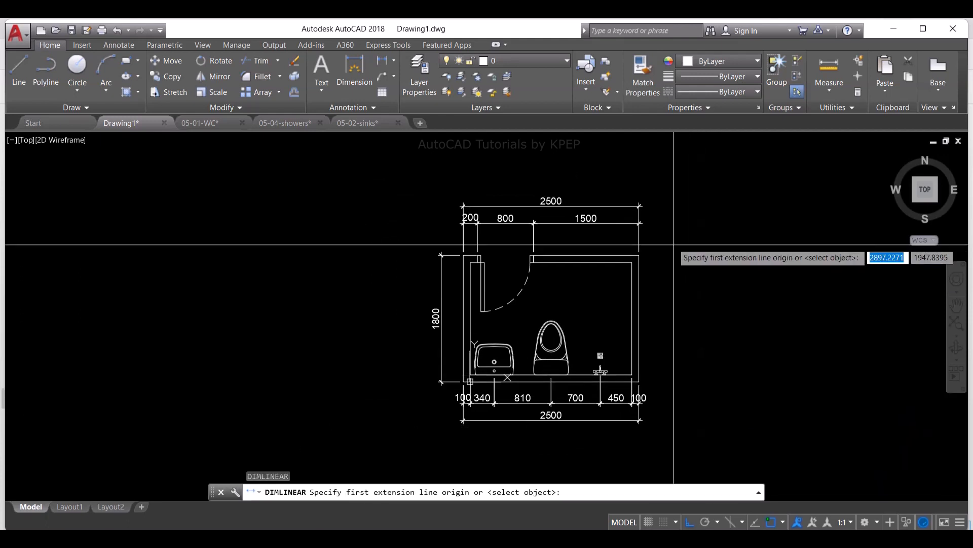
scroll(666, 245, "up", 4)
left_click(581, 289)
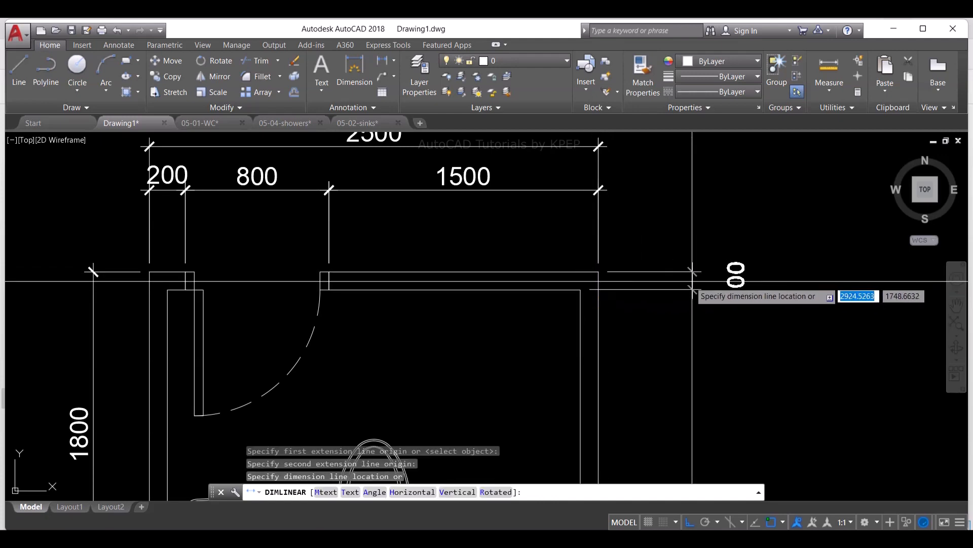
left_click(665, 281)
Step: Continue the right-hand dimension chain down to the lower wall's inner face and then its outer face
key("Return")
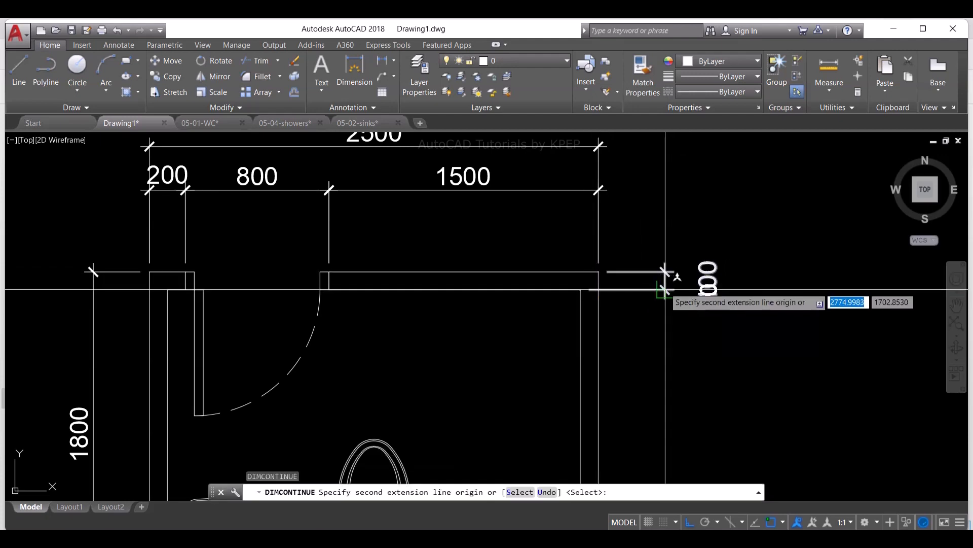
scroll(659, 289, "down", 4)
scroll(628, 355, "up", 6)
scroll(629, 335, "down", 5)
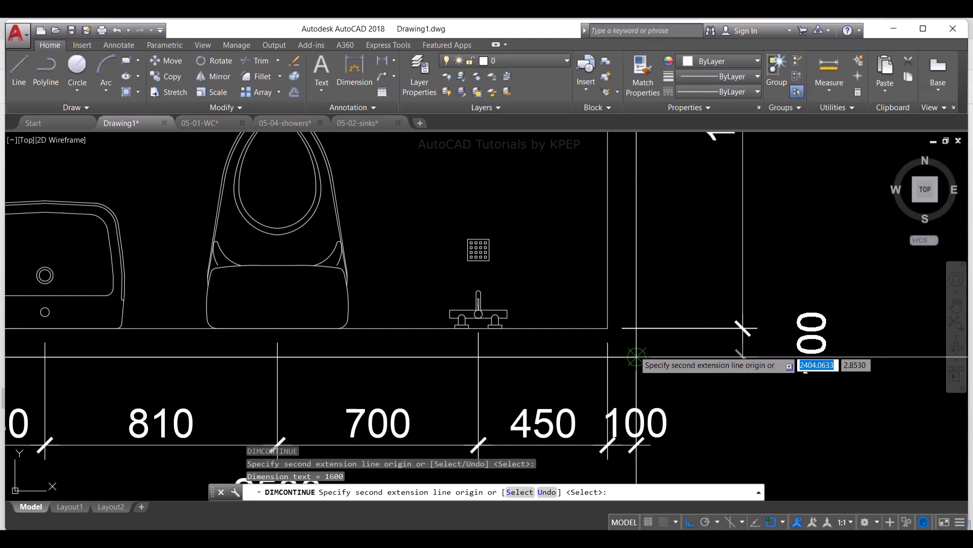
key("Return")
key("Return")
Step: Add an overall height dimension between the outer right corners, placed outside the right-hand dimension chain
scroll(717, 341, "up", 1)
type("dl")
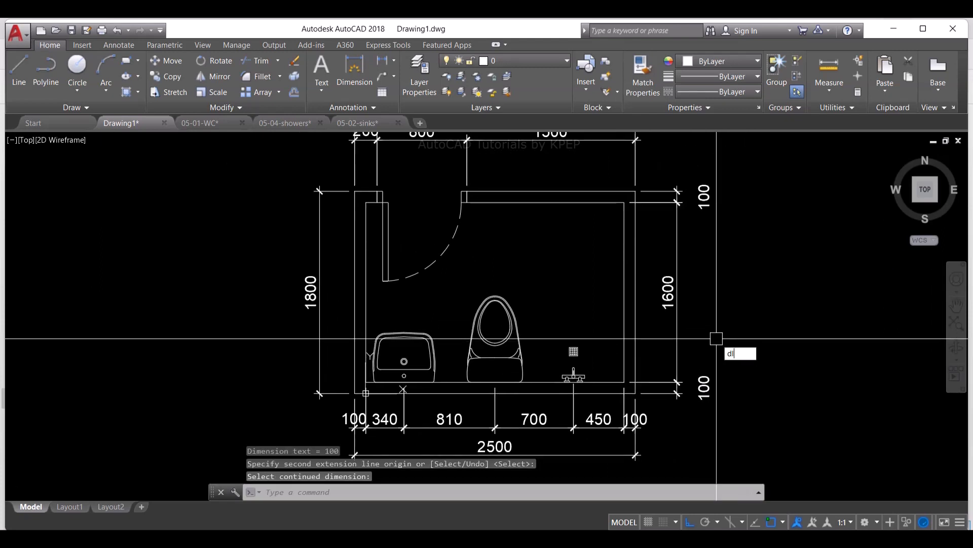
type("i")
key("Return")
left_click(635, 192)
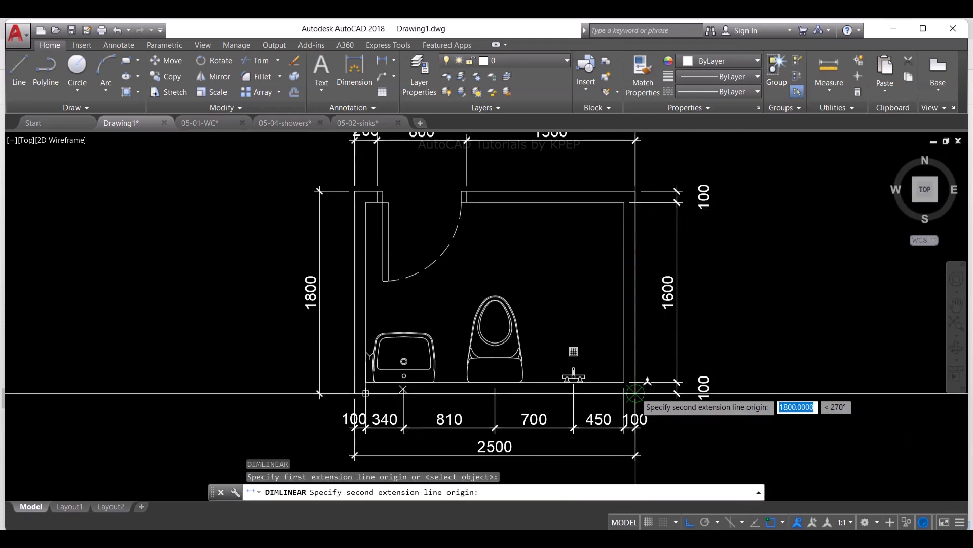
left_click(635, 393)
left_click(706, 294)
key("Escape")
Step: Move the upper wall's thickness text to the plan side of its dimension line in the right-hand chain
scroll(692, 221, "up", 5)
middle_click_drag(728, 162, 716, 273)
left_click(710, 246)
left_click(708, 244)
scroll(612, 243, "up", 5)
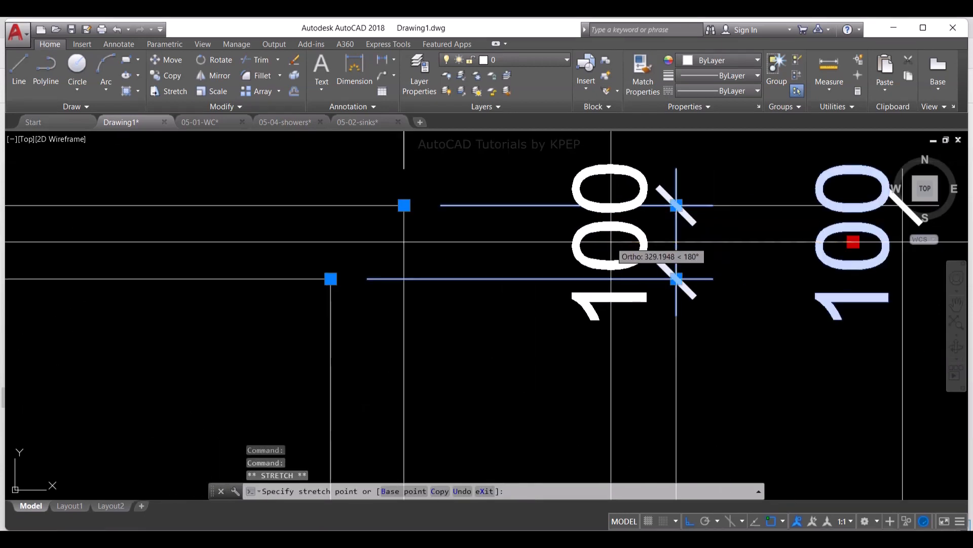
left_click(611, 242)
scroll(627, 194, "down", 5)
key("Escape")
Step: Move the lower wall's thickness text to the plan side of its dimension line in the right-hand chain
middle_click_drag(634, 472, 628, 151)
left_click(705, 388)
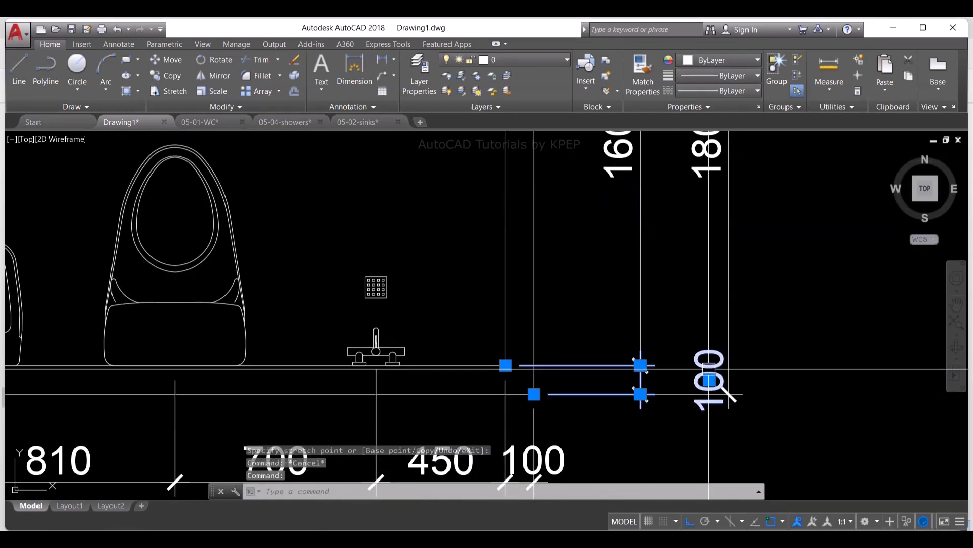
left_click(707, 388)
scroll(707, 389, "up", 5)
scroll(720, 314, "down", 5)
key("Escape")
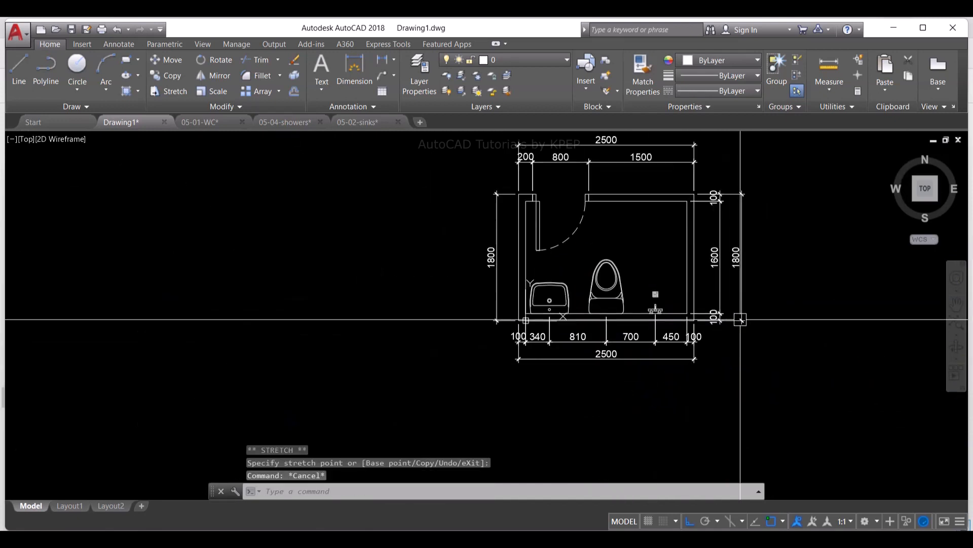
Step: Zoom to the drawing's extents to check the fully dimensioned bathroom plan
middle_click_drag(762, 319, 752, 350)
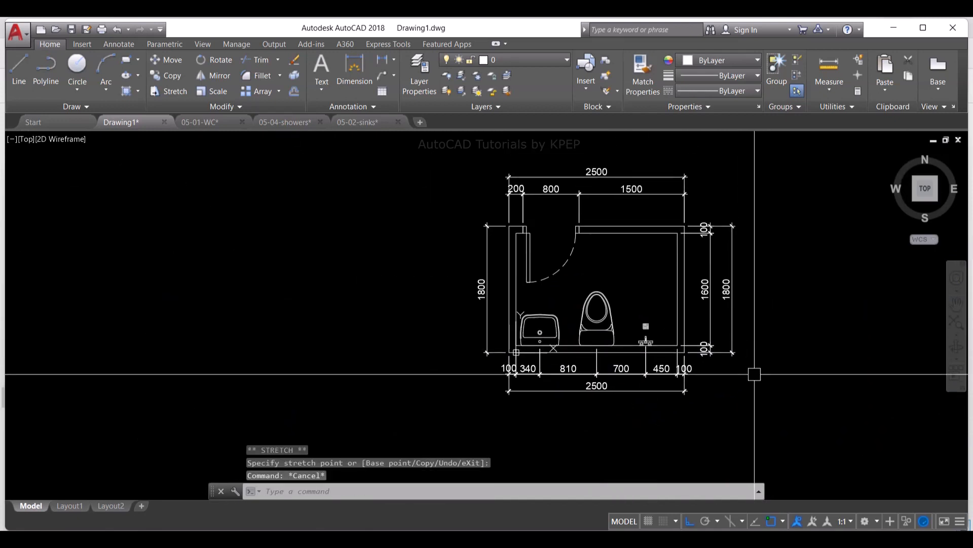
key("Return")
type("e")
key("Return")
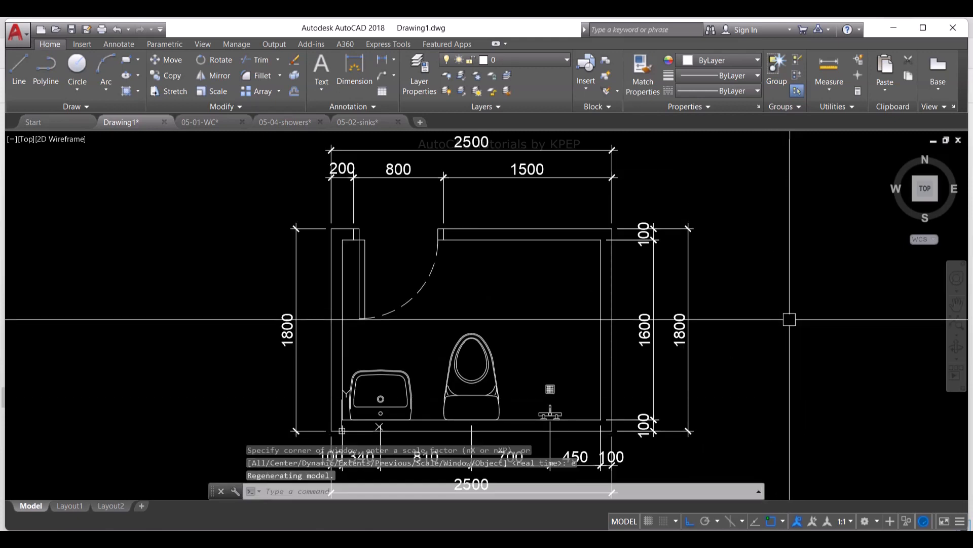